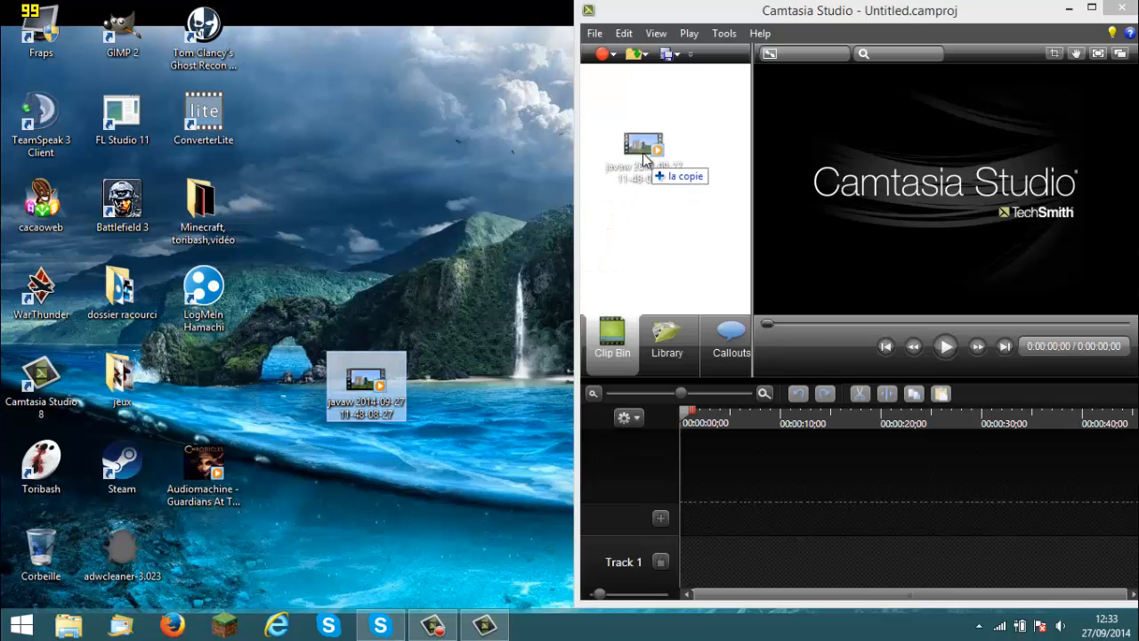
drag(524, 67, 484, 192)
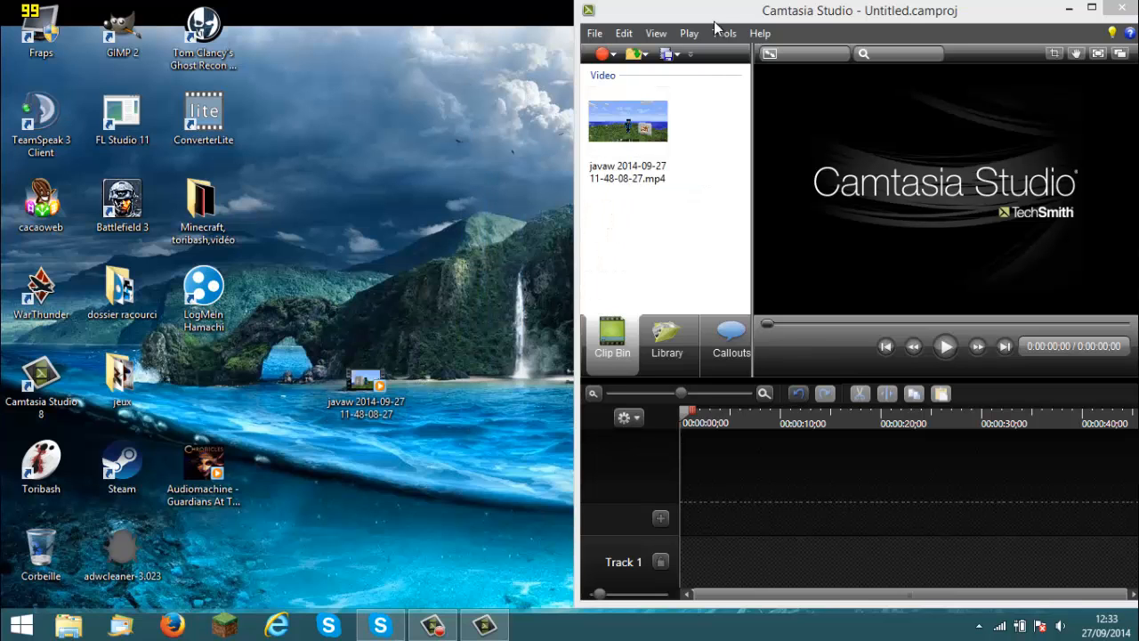
click(1092, 9)
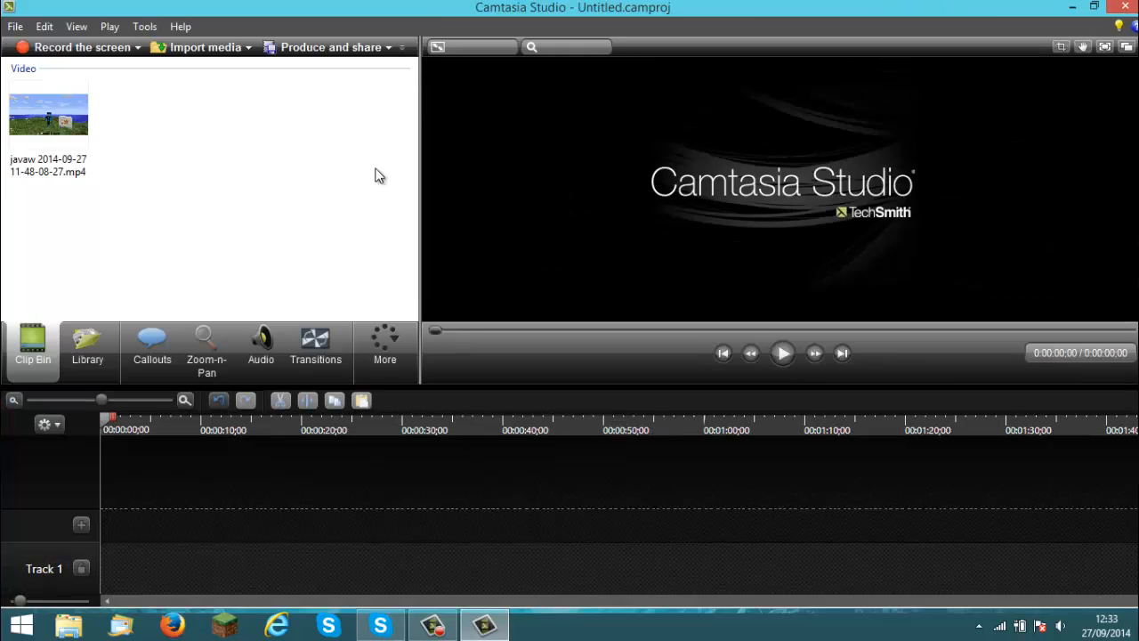
drag(62, 127, 124, 569)
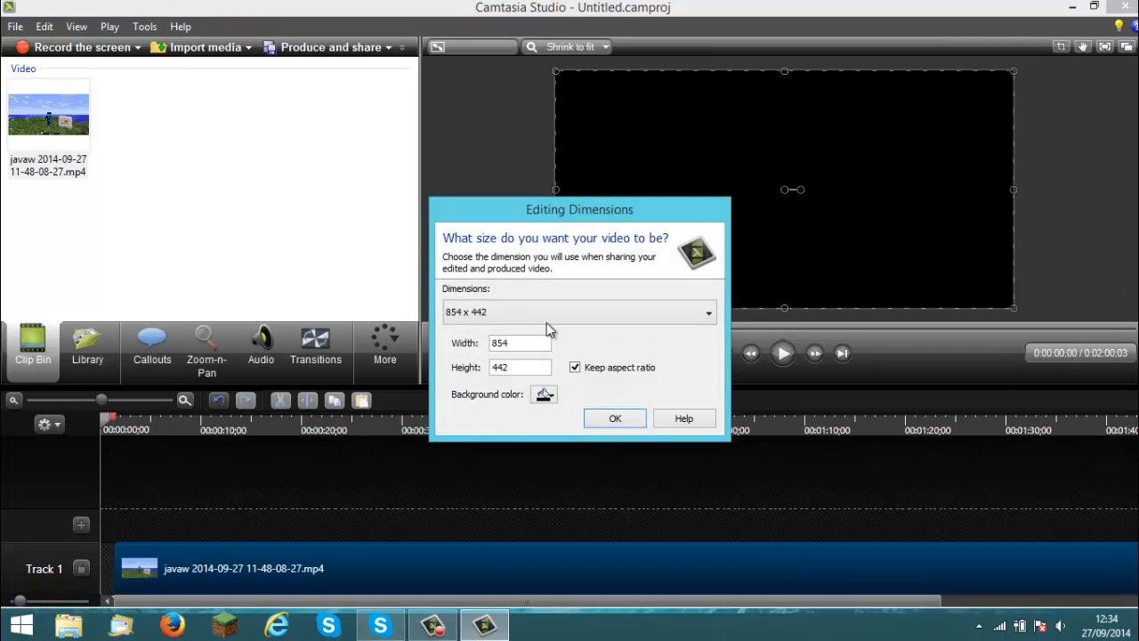
Set the editing dimensions to 1280 x 720 for YouTube & Screencast and align the clip with the start of Track 1.
click(523, 312)
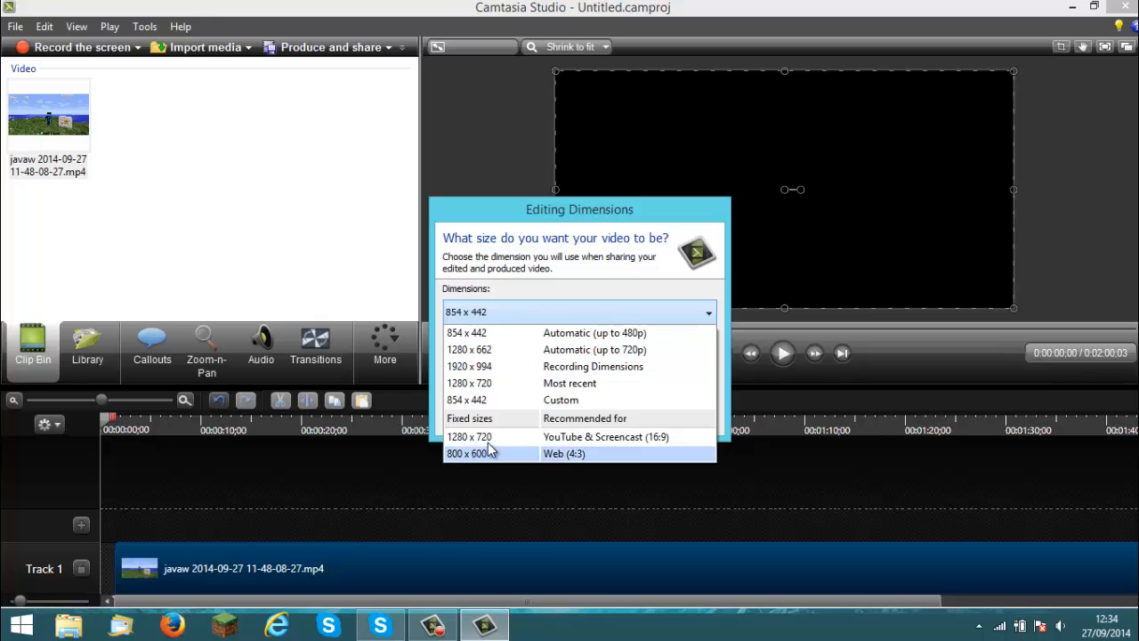
click(532, 437)
click(613, 420)
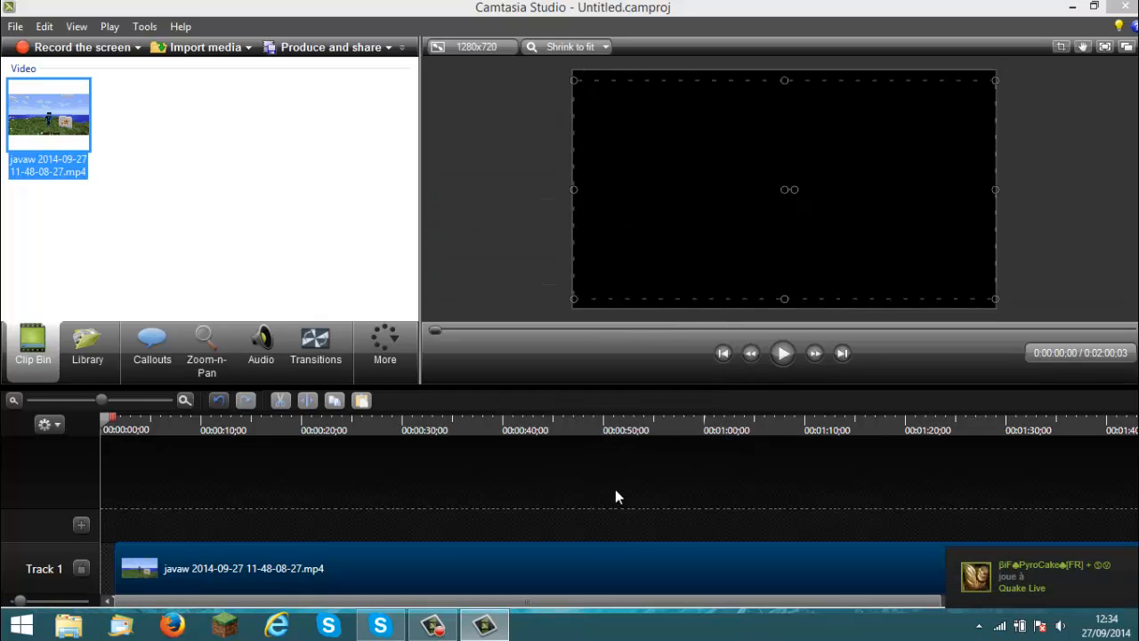
drag(687, 550, 605, 568)
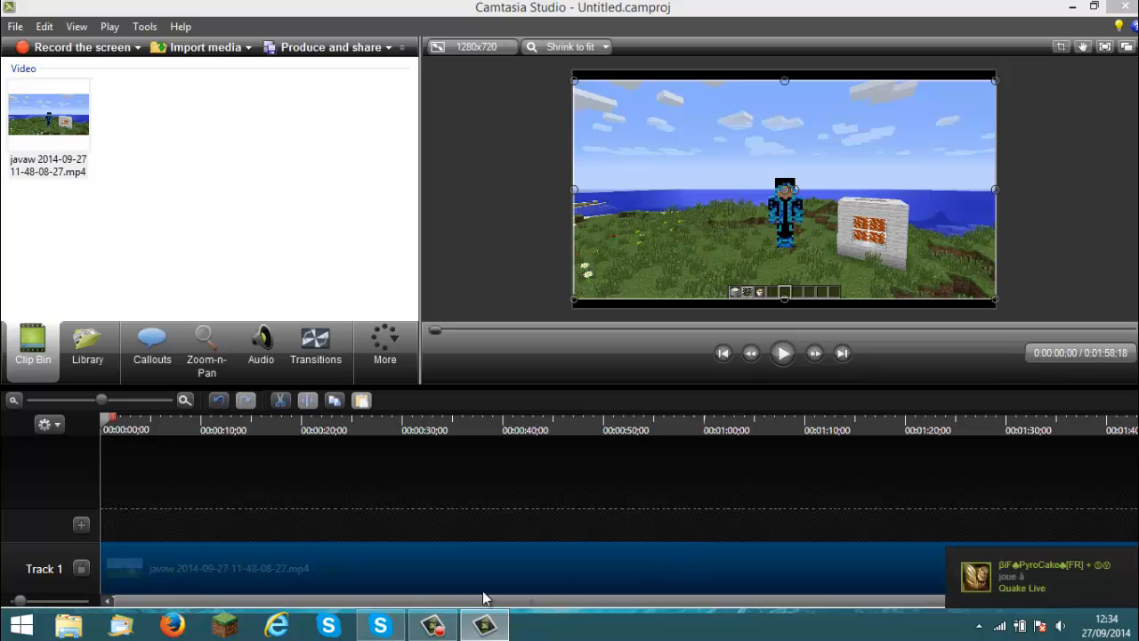
Preview the opening of the clip and split it at 0:00:23;27.
click(783, 354)
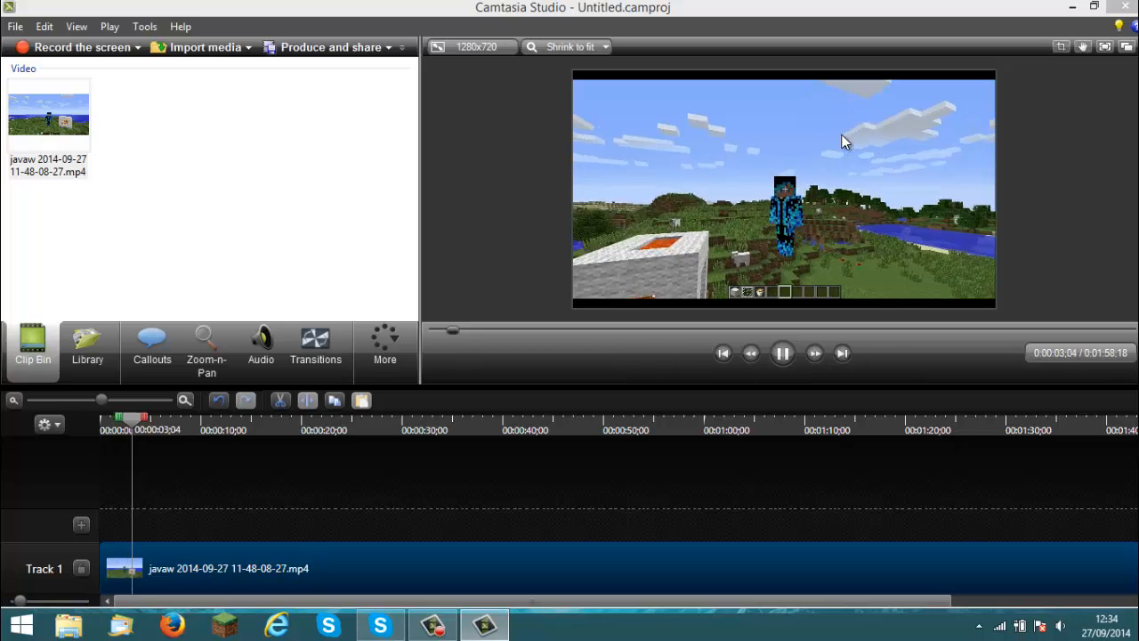
click(785, 356)
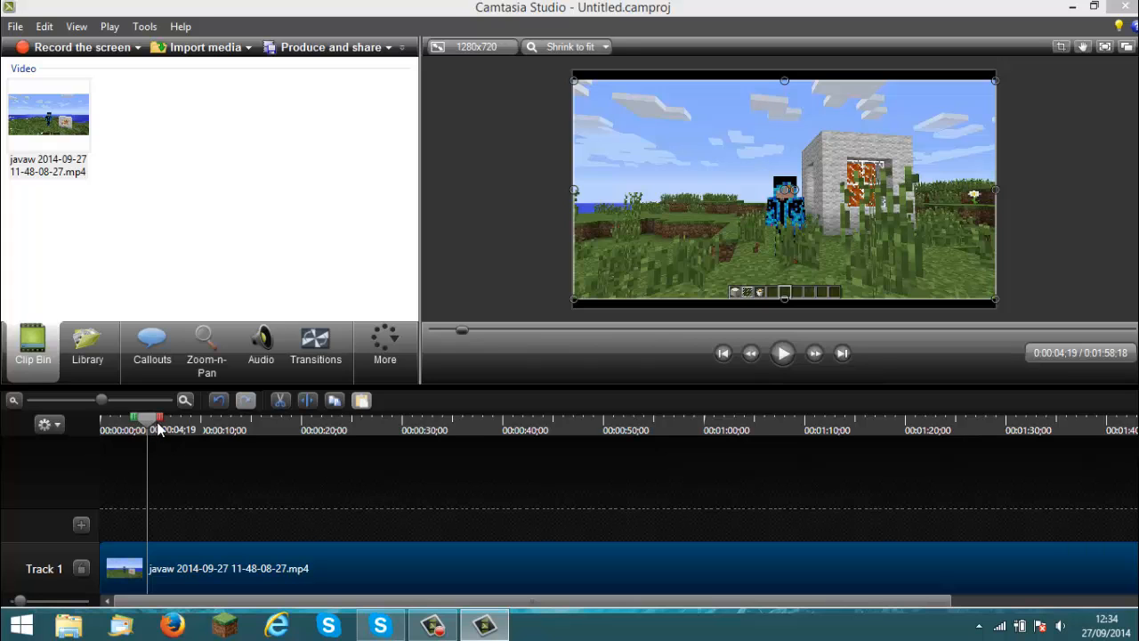
drag(159, 430, 375, 579)
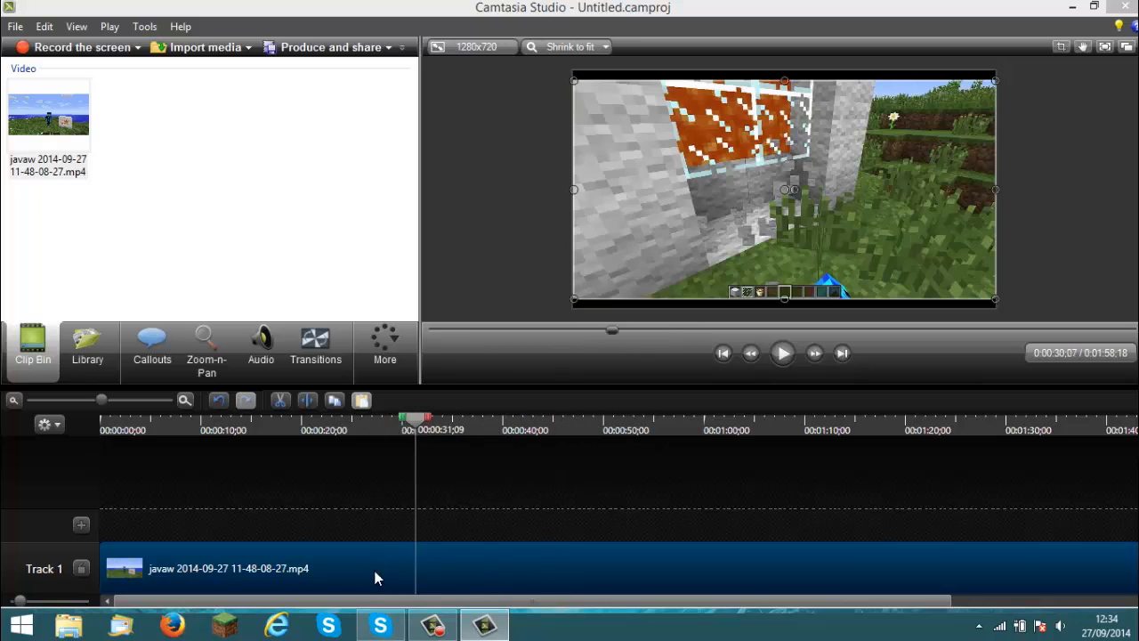
click(341, 430)
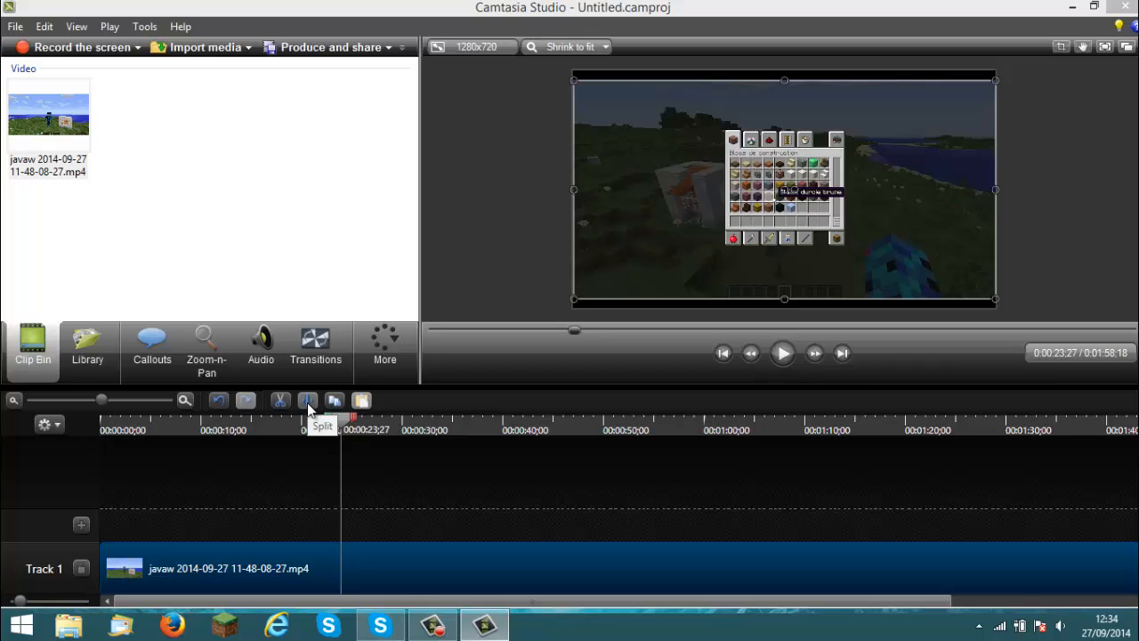
click(308, 402)
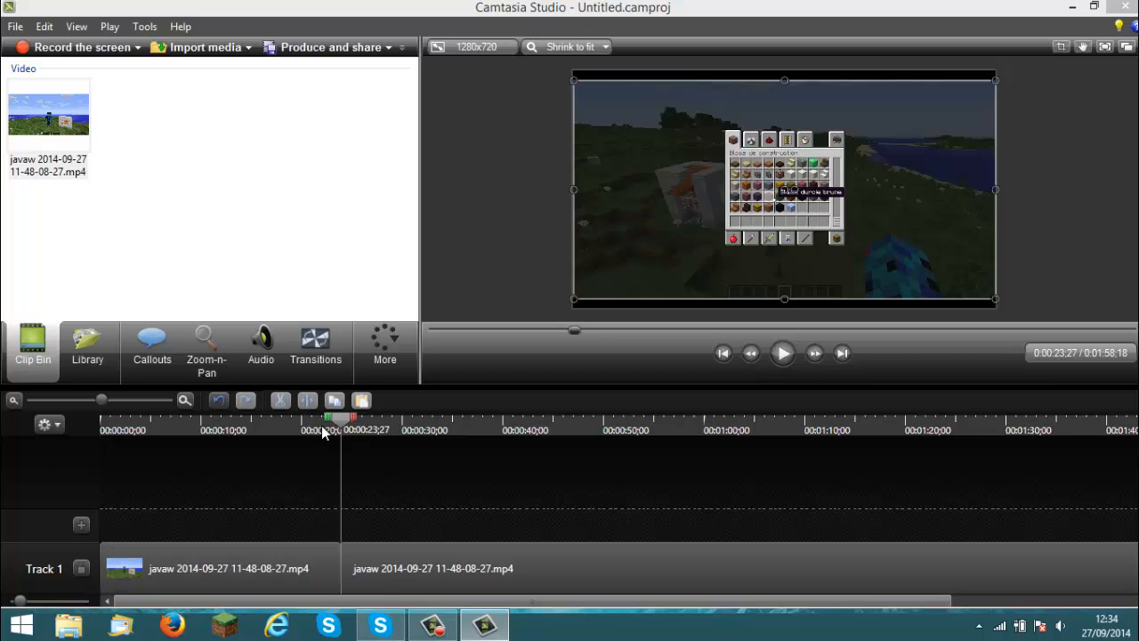
Pull the two clip pieces apart on Track 1 and bring them back together.
drag(394, 563, 518, 570)
drag(314, 569, 246, 575)
click(469, 577)
drag(470, 576, 331, 589)
Set the clip speed of the first piece to 200% of the original and preview the result.
click(234, 564)
right_click(191, 563)
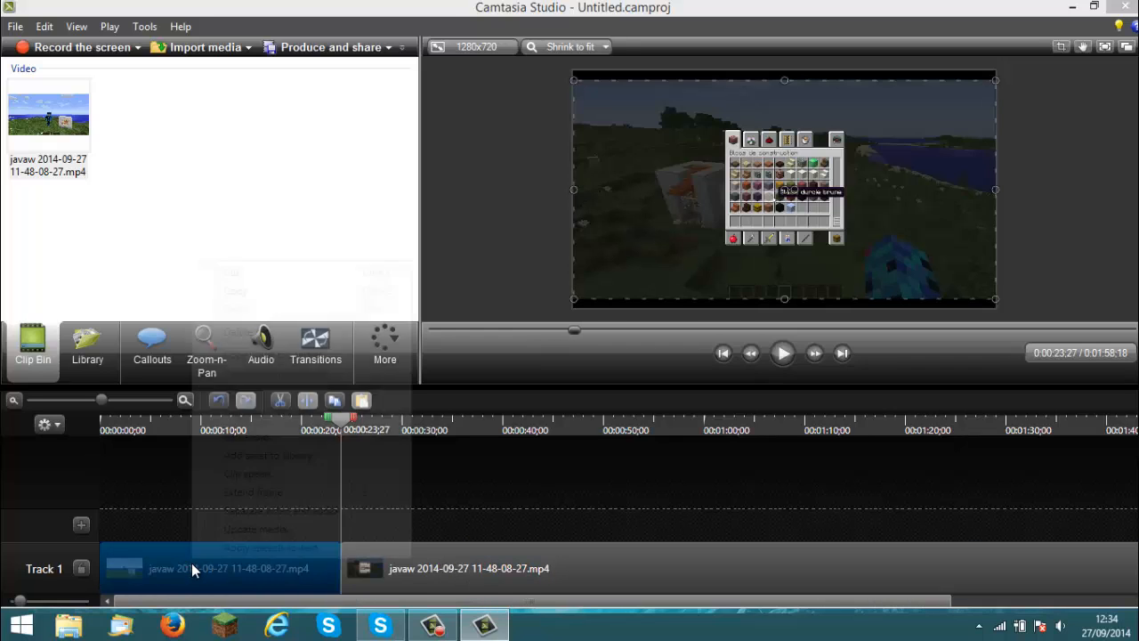
click(250, 474)
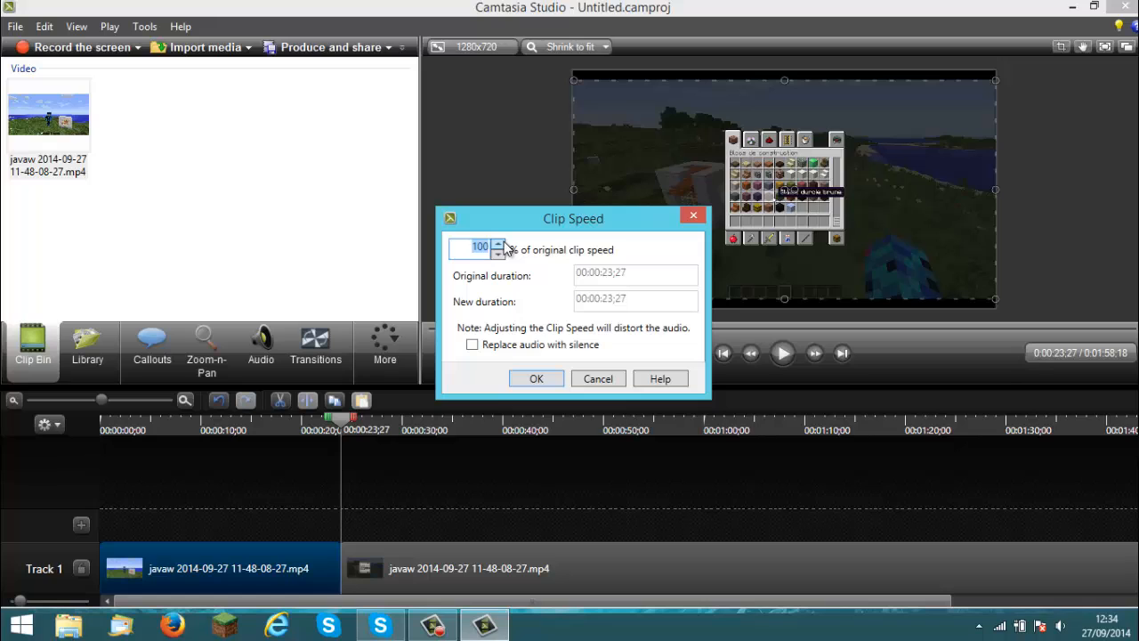
key(BackSpace)
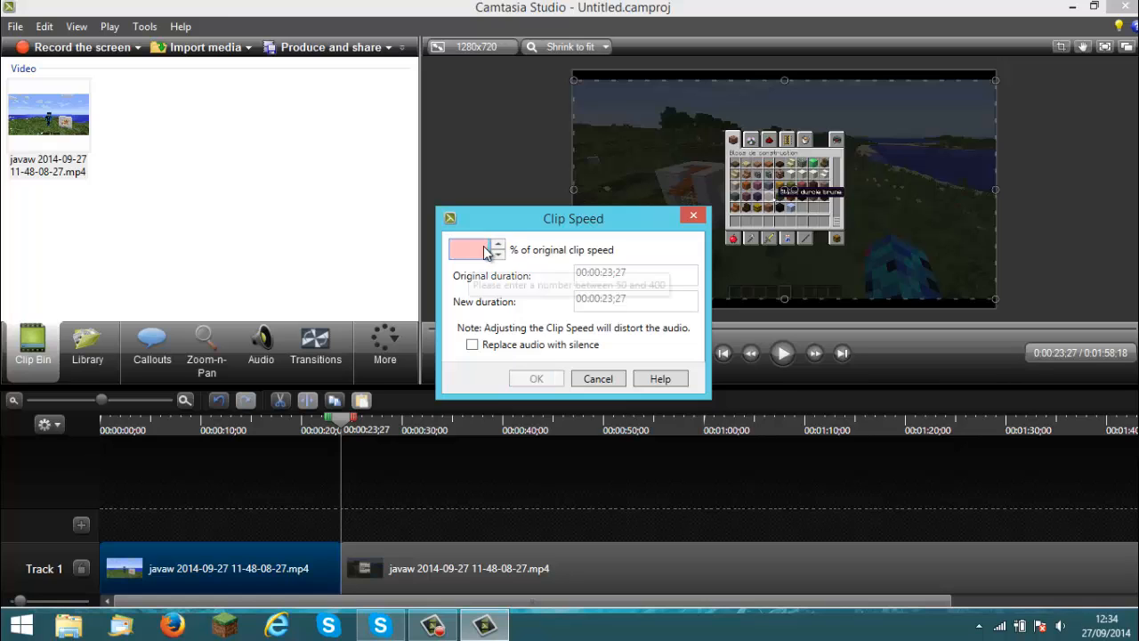
text(200)
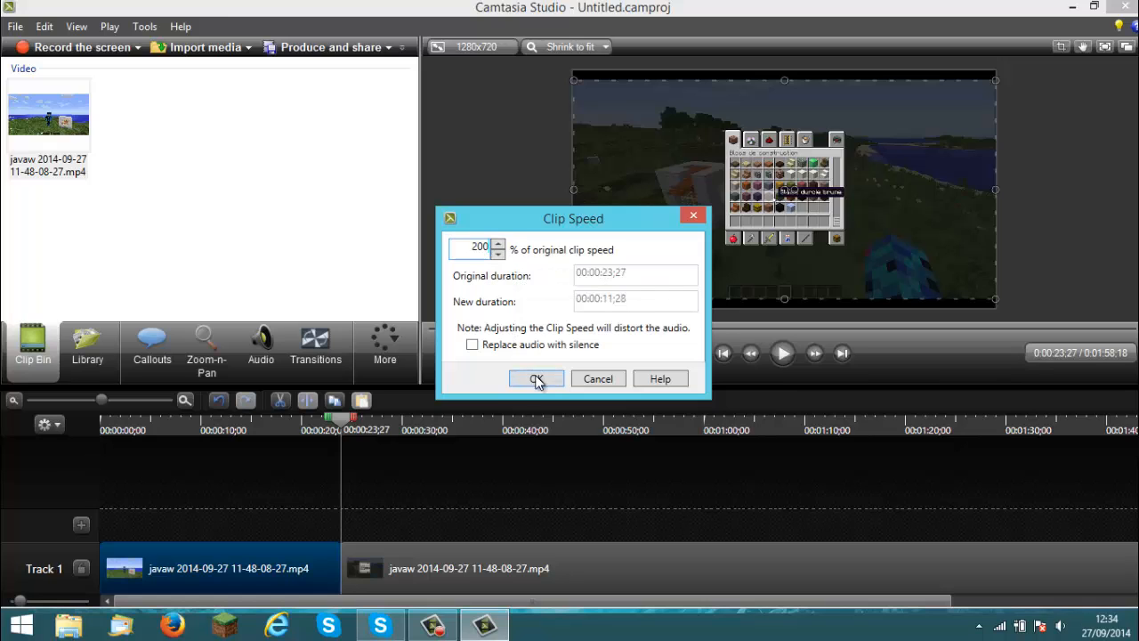
click(537, 379)
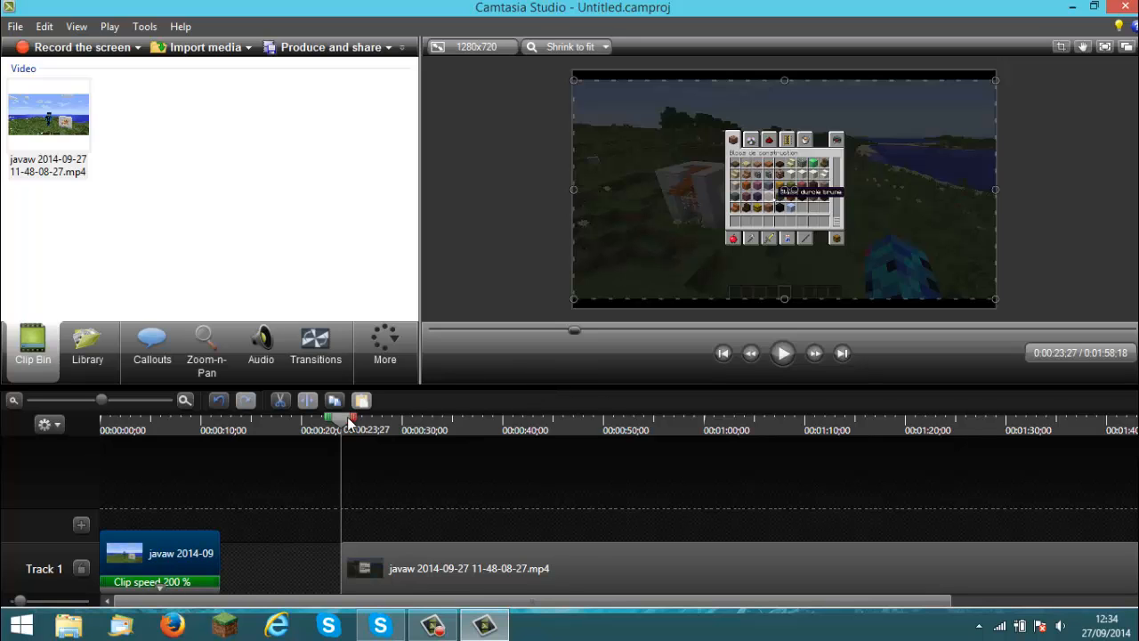
drag(347, 418, 169, 418)
click(784, 354)
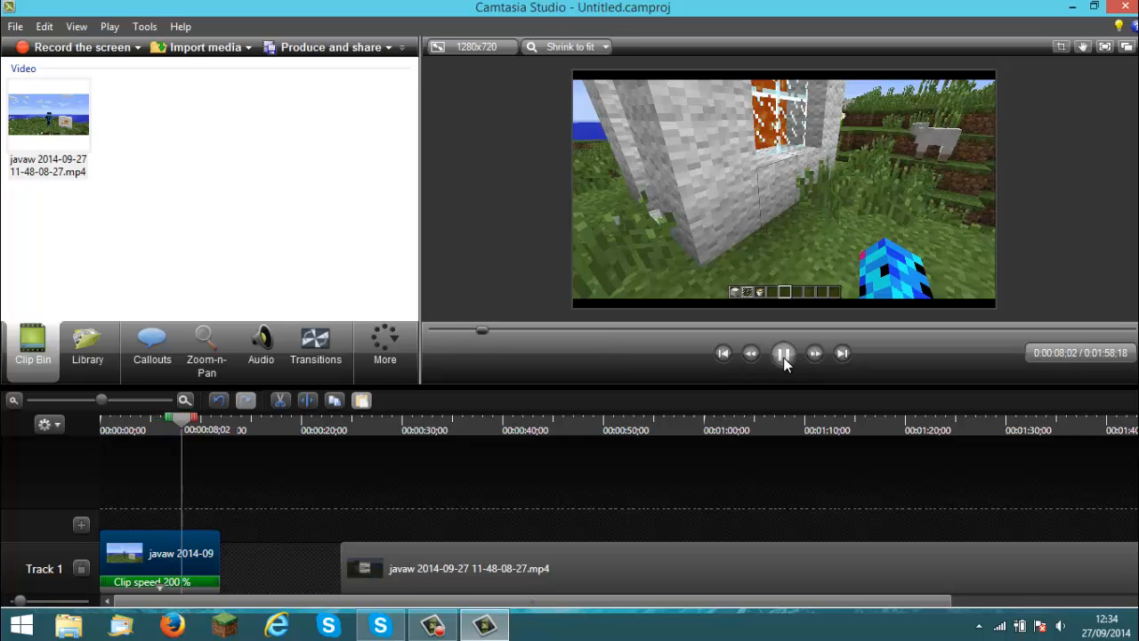
click(783, 354)
Delete the first clip piece and move the remaining piece to the start of Track 1.
right_click(145, 539)
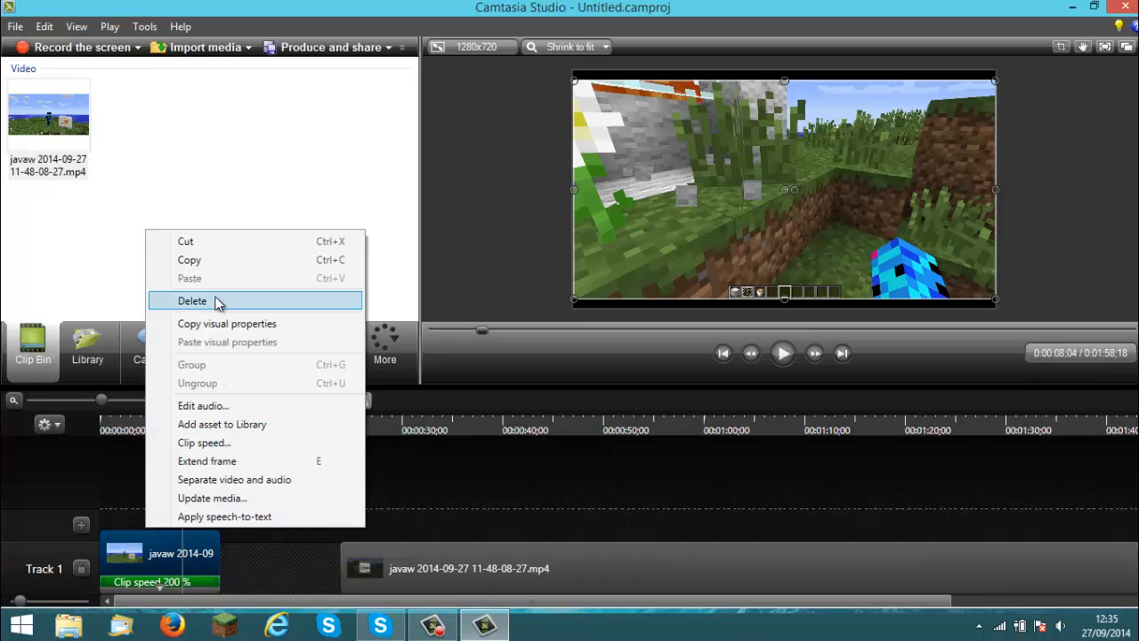
click(216, 301)
drag(473, 579, 232, 579)
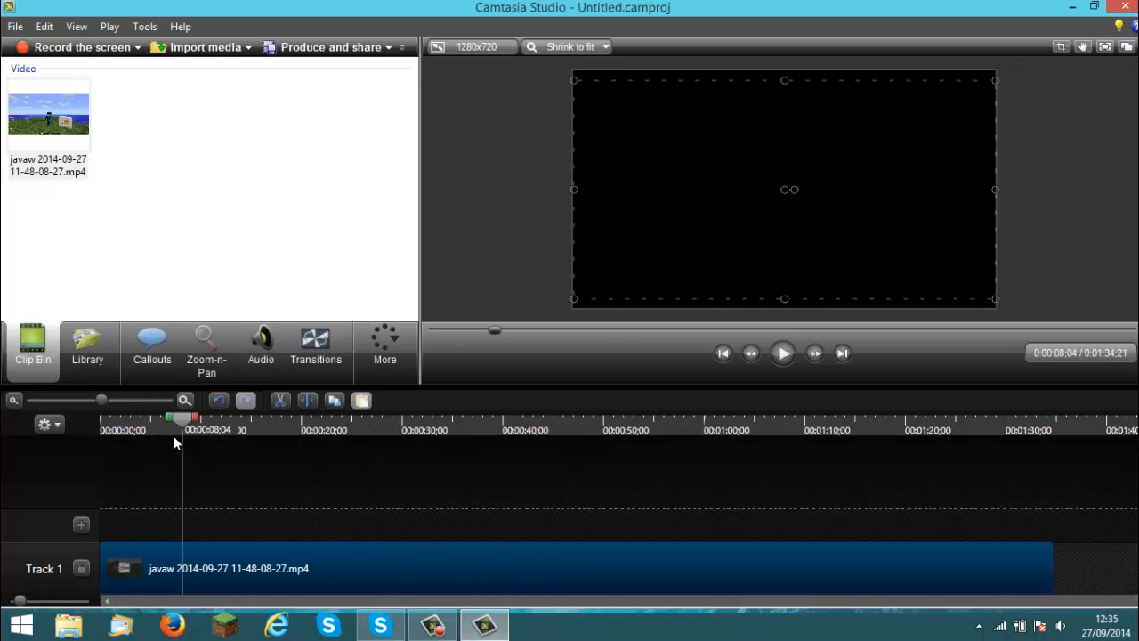
Preview the second half of the remaining clip and pause playback at 0:01:13;27.
drag(185, 418, 618, 421)
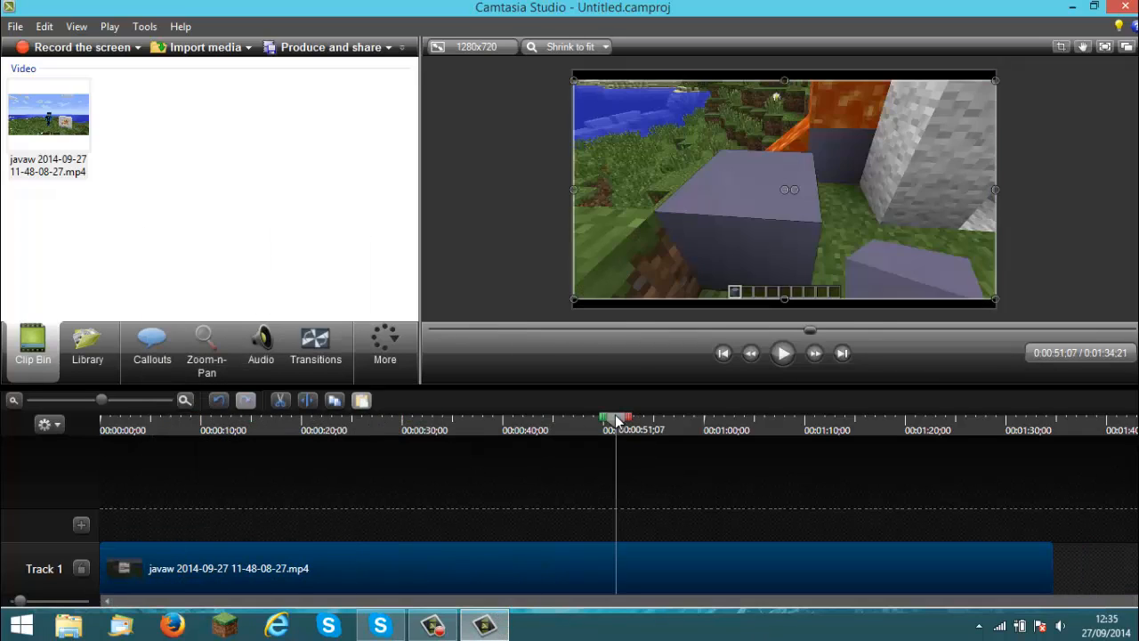
click(781, 355)
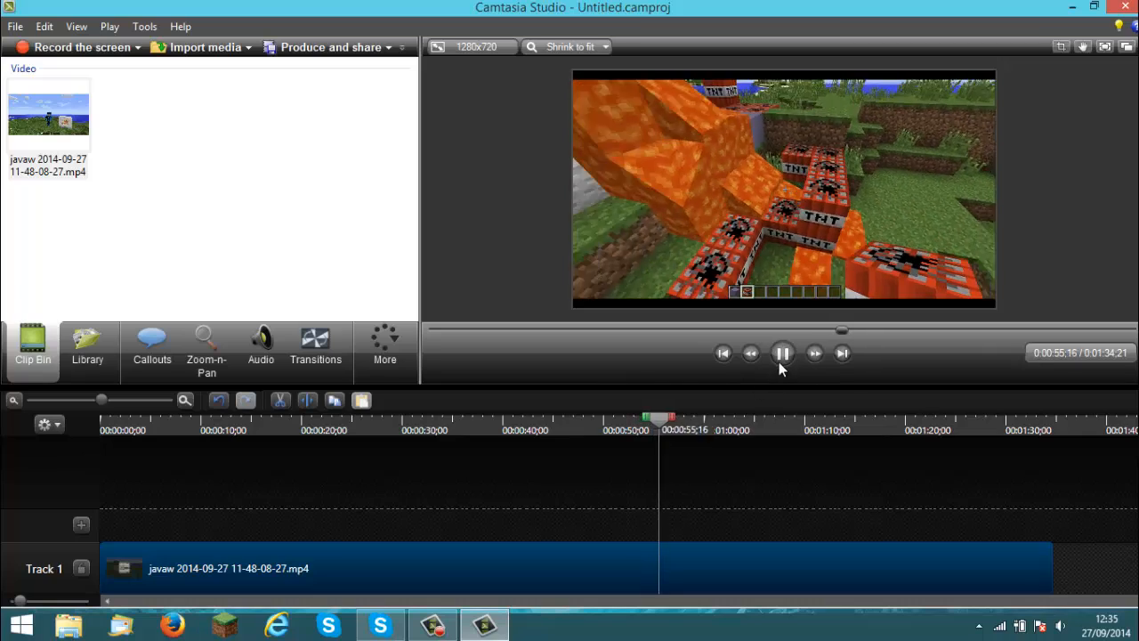
click(783, 356)
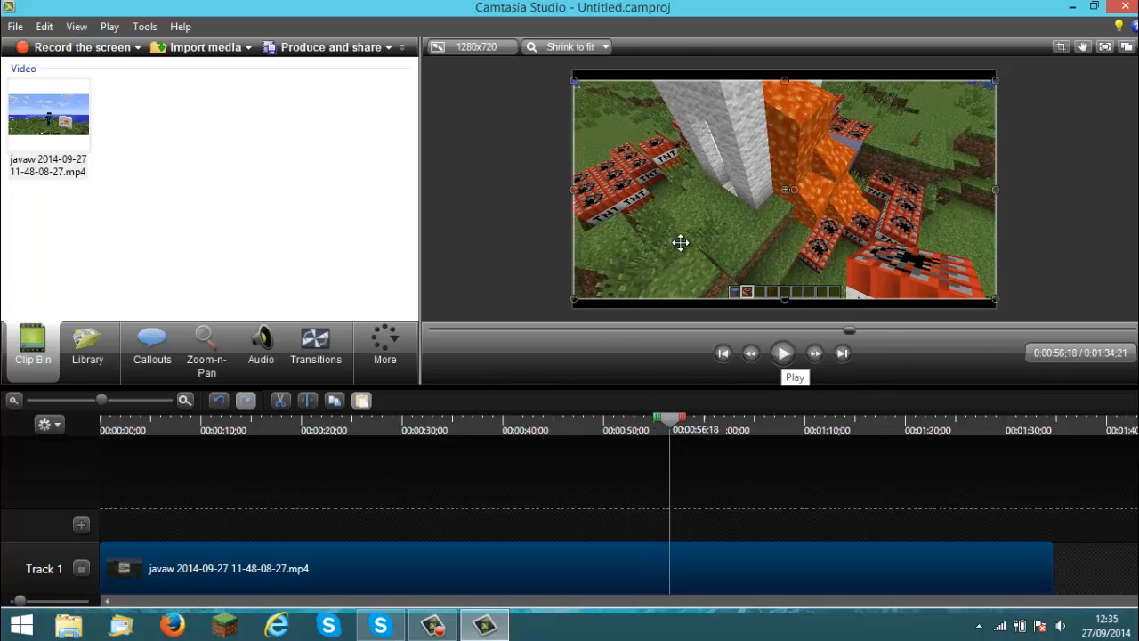
click(781, 352)
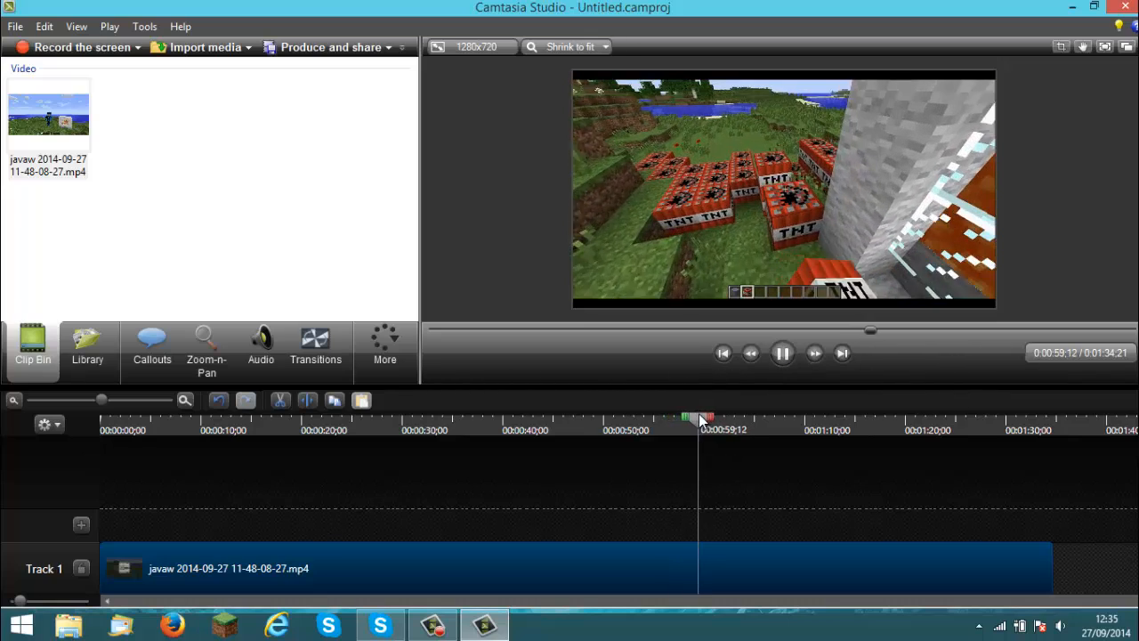
click(804, 429)
click(783, 355)
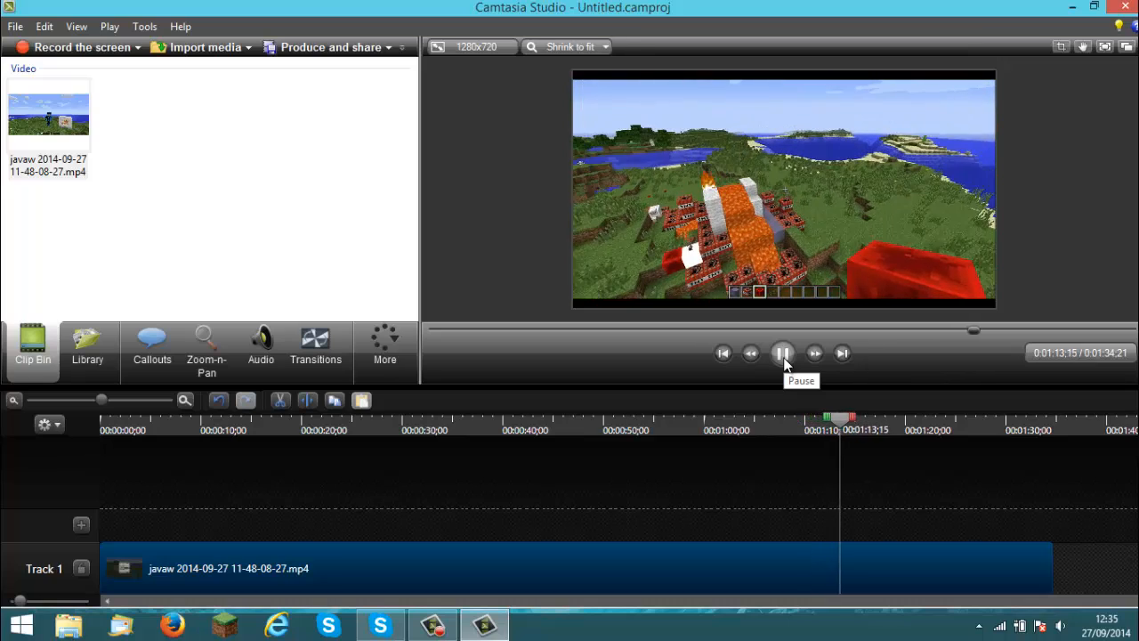
click(783, 355)
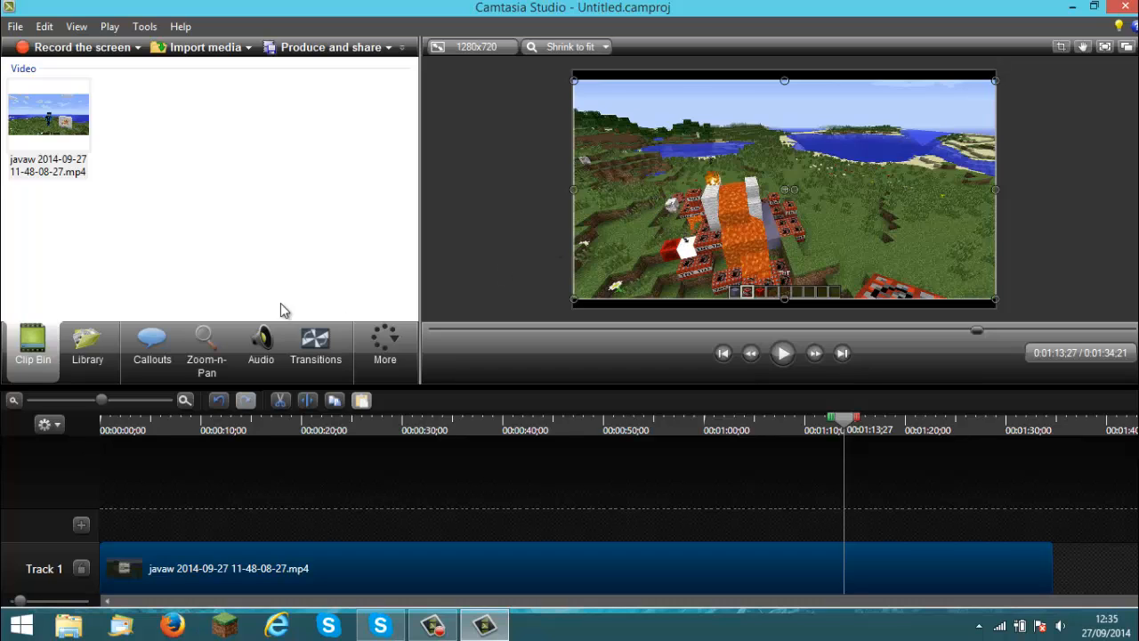
Add a zoom at 0:01:13;27 that frames the sheep and the TNT beside the white tower.
click(207, 343)
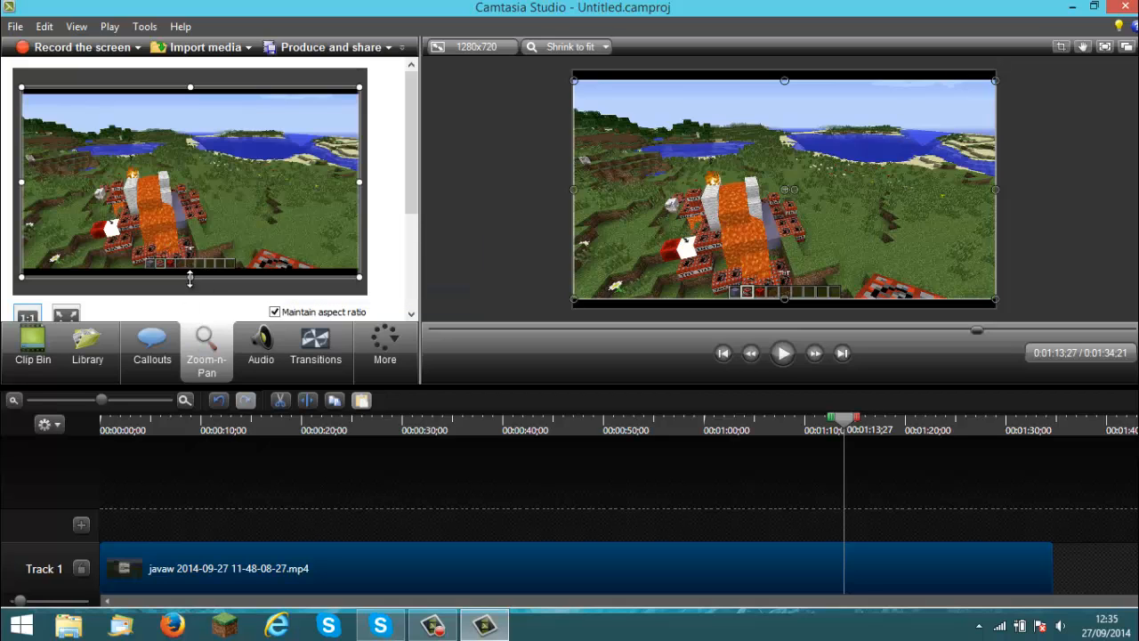
drag(360, 183, 136, 204)
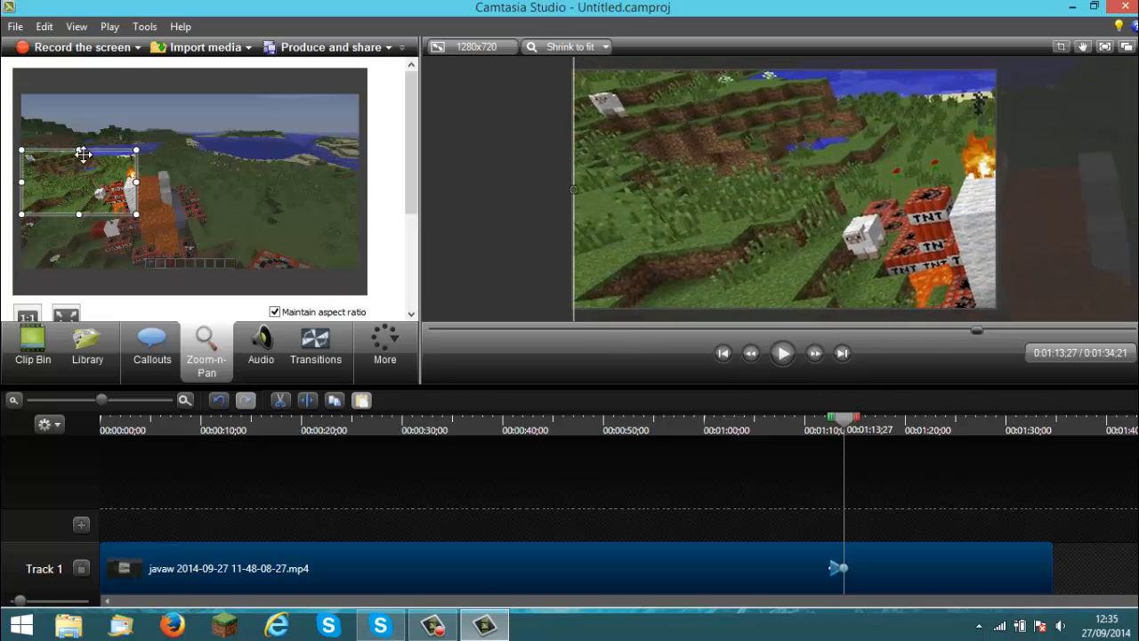
drag(79, 152, 98, 191)
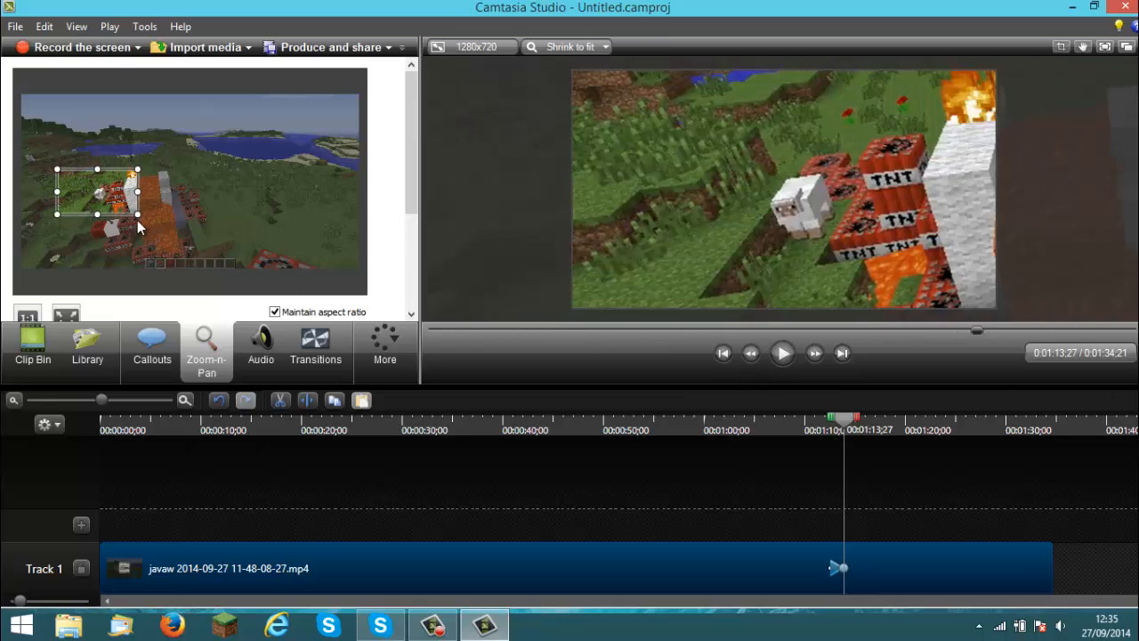
drag(137, 218, 185, 222)
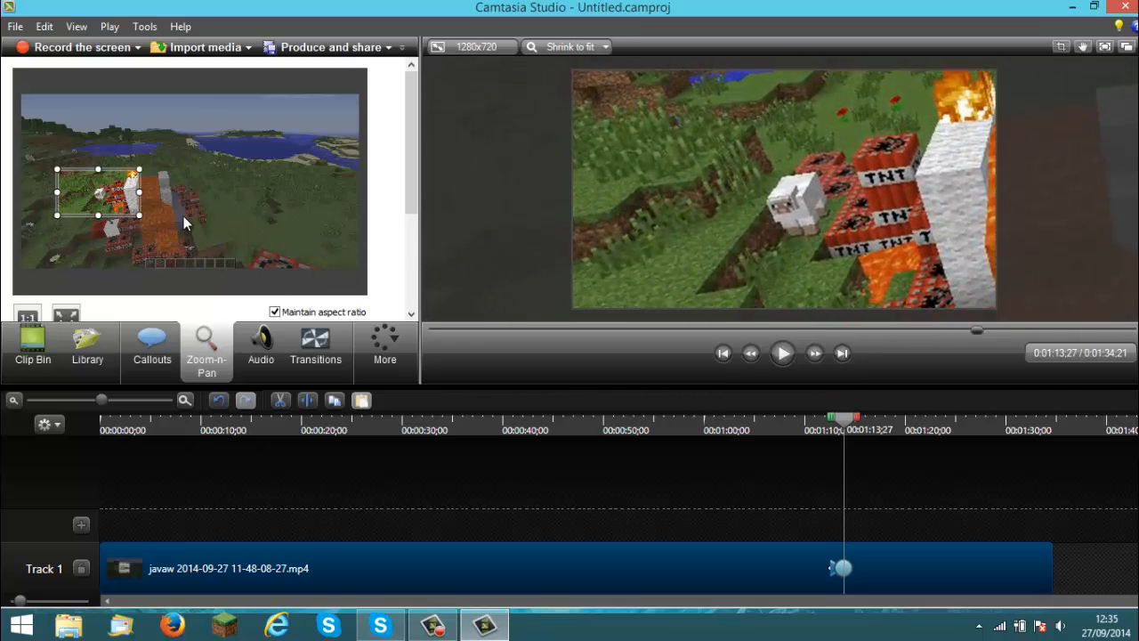
Add a second zoom at 0:01:14;11 that returns to the full frame, and play the clip from there.
click(780, 354)
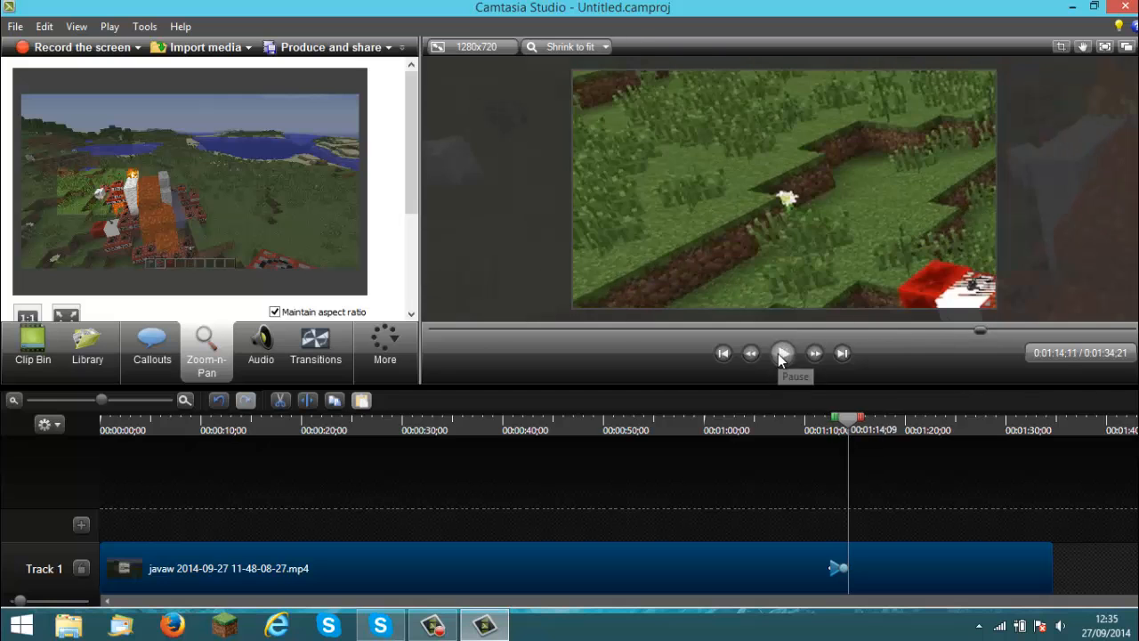
drag(122, 208, 287, 219)
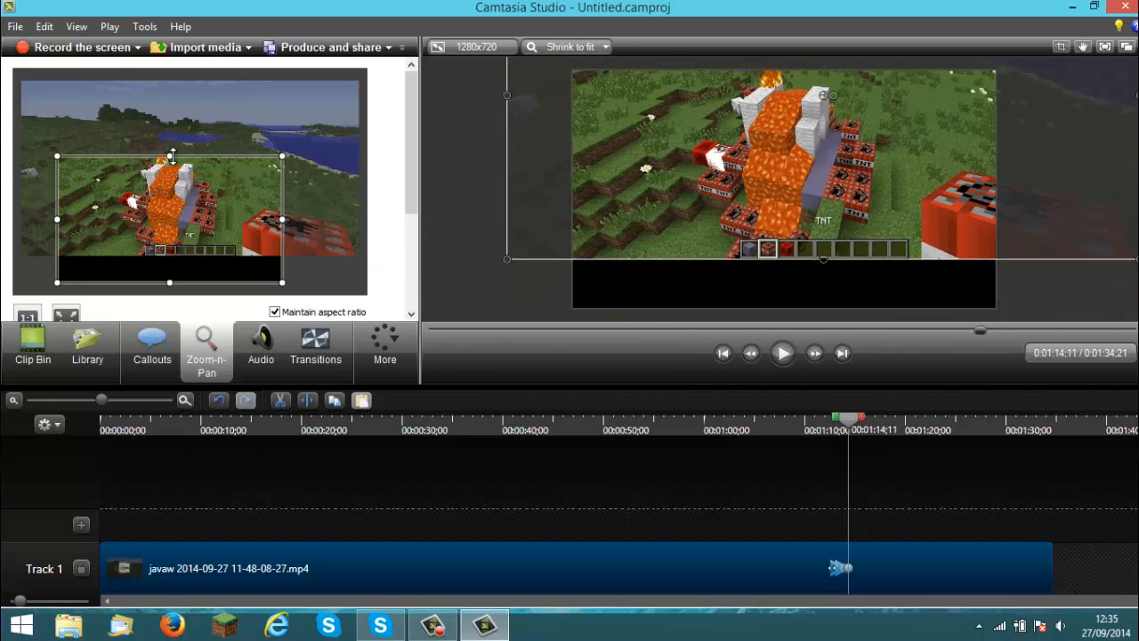
drag(171, 156, 173, 80)
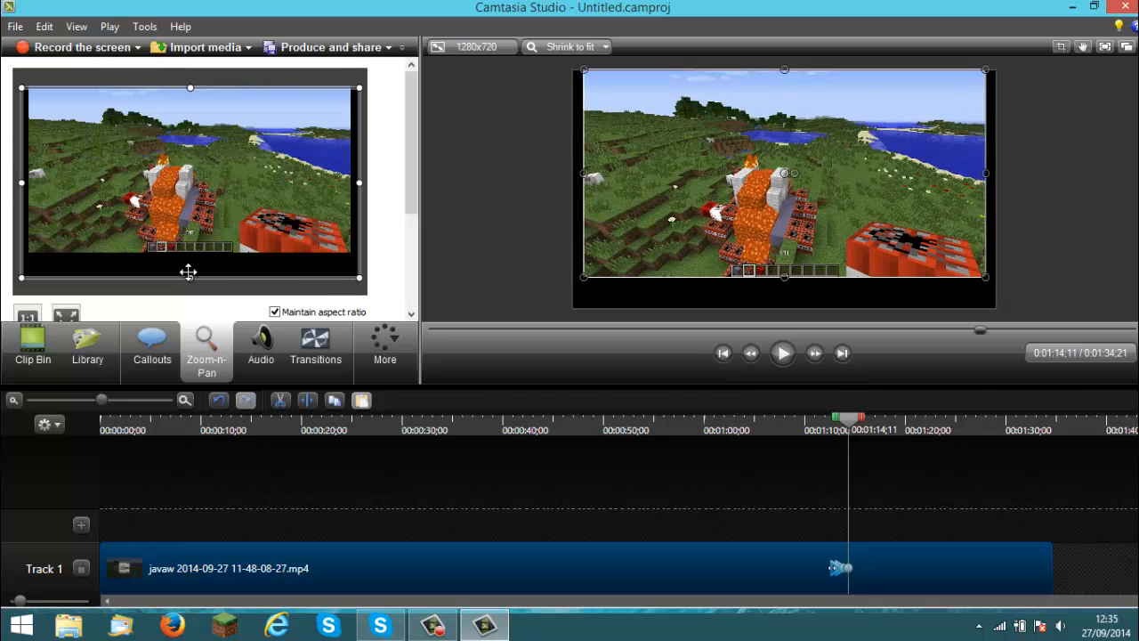
drag(188, 267, 199, 249)
drag(317, 178, 359, 183)
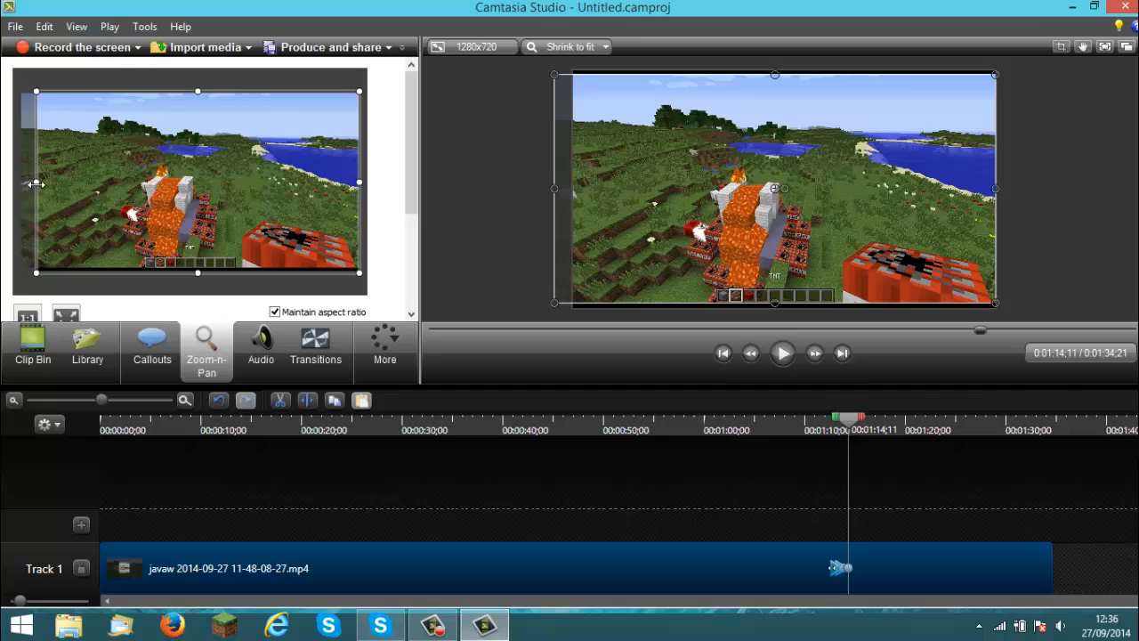
drag(36, 184, 21, 182)
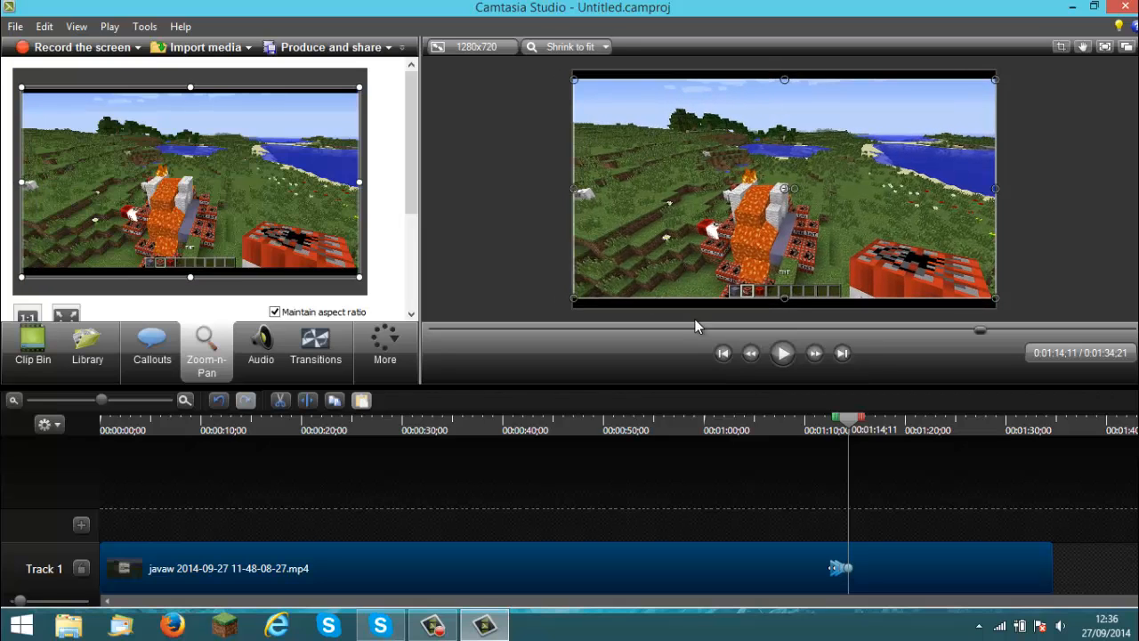
click(783, 354)
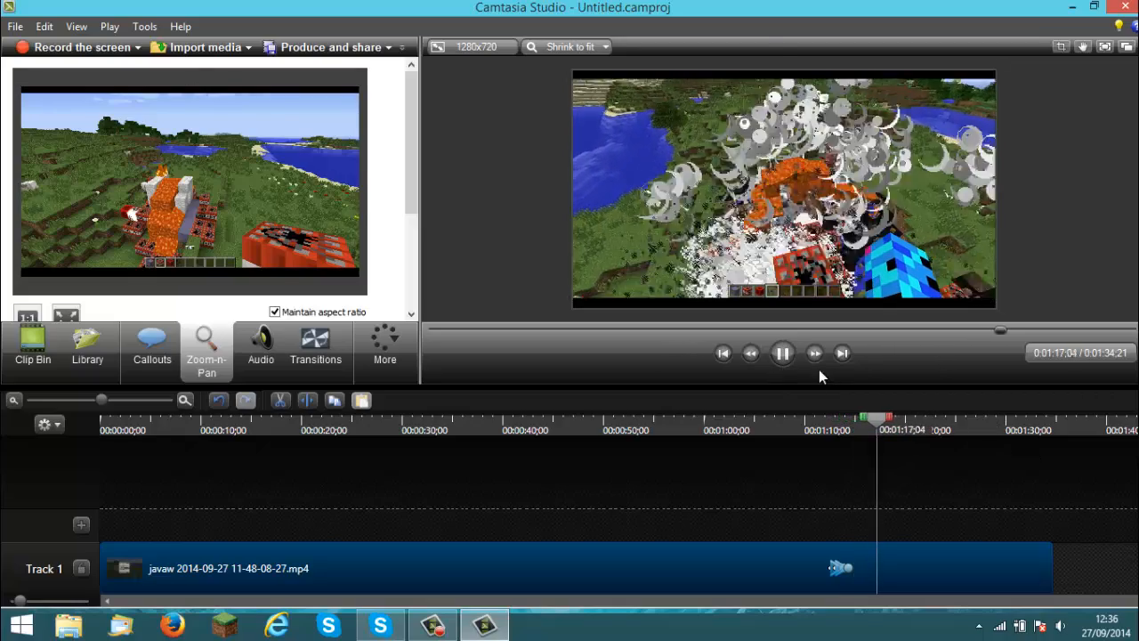
Stop playback, shift the Minecraft clip on Track 1 to start at about 0:00:14;07, and return the playhead to the beginning.
click(788, 358)
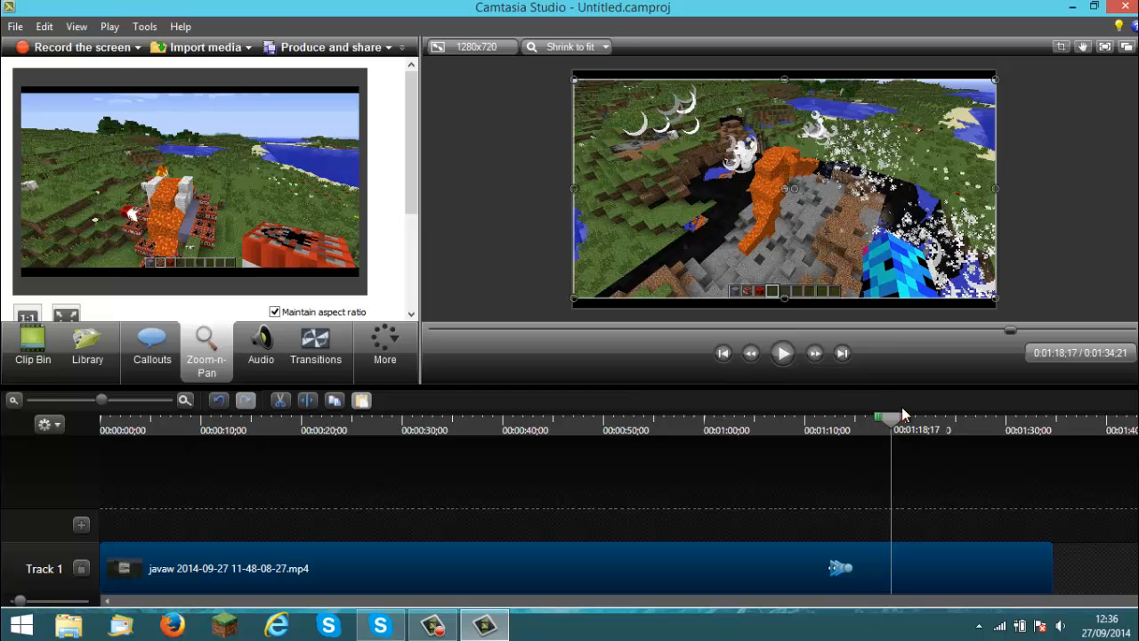
drag(899, 416, 483, 418)
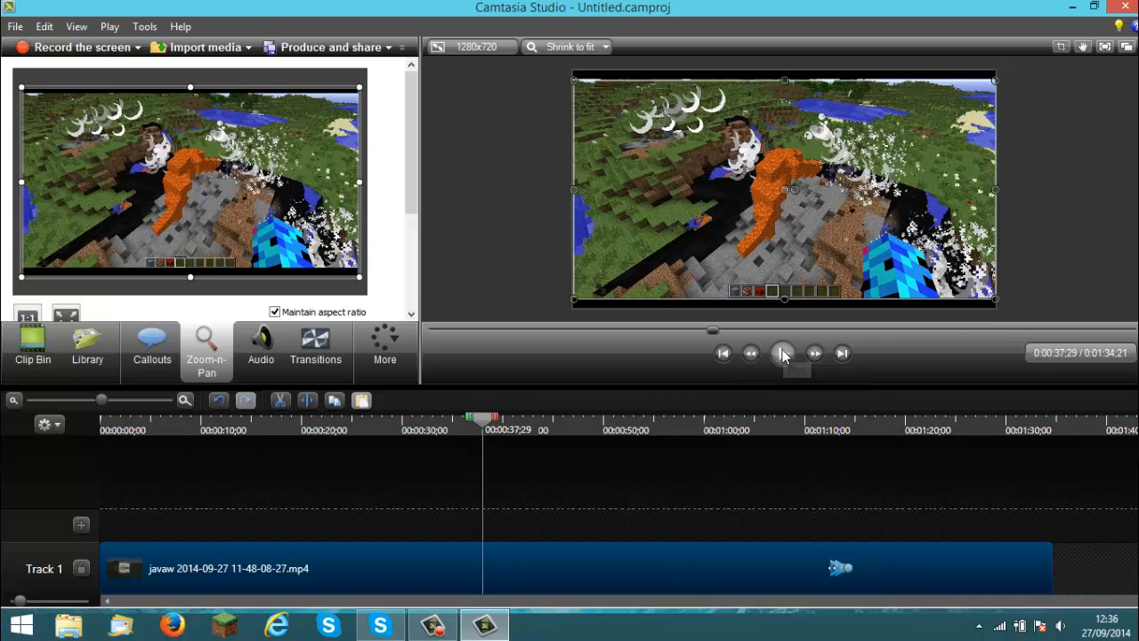
drag(326, 568, 469, 574)
drag(482, 419, 87, 429)
Preview the Animated Title from the library's Theme - Calling Lights folder.
click(86, 347)
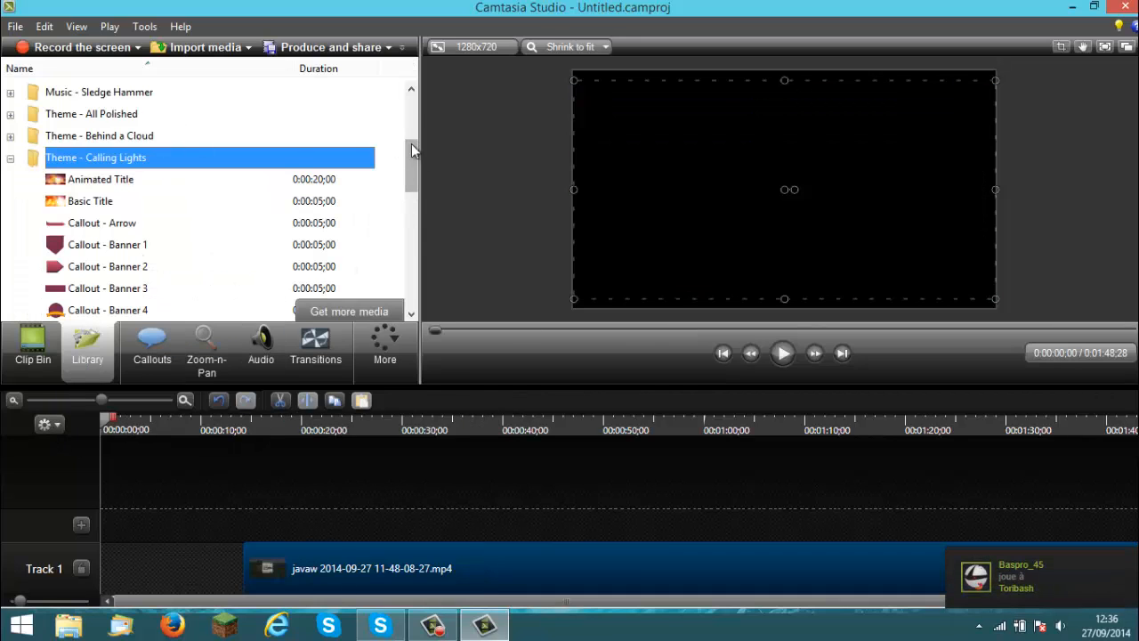
mouse_move(413, 158)
mouse_down()
mouse_move(411, 105)
mouse_move(407, 174)
mouse_move(408, 158)
mouse_up()
click(100, 158)
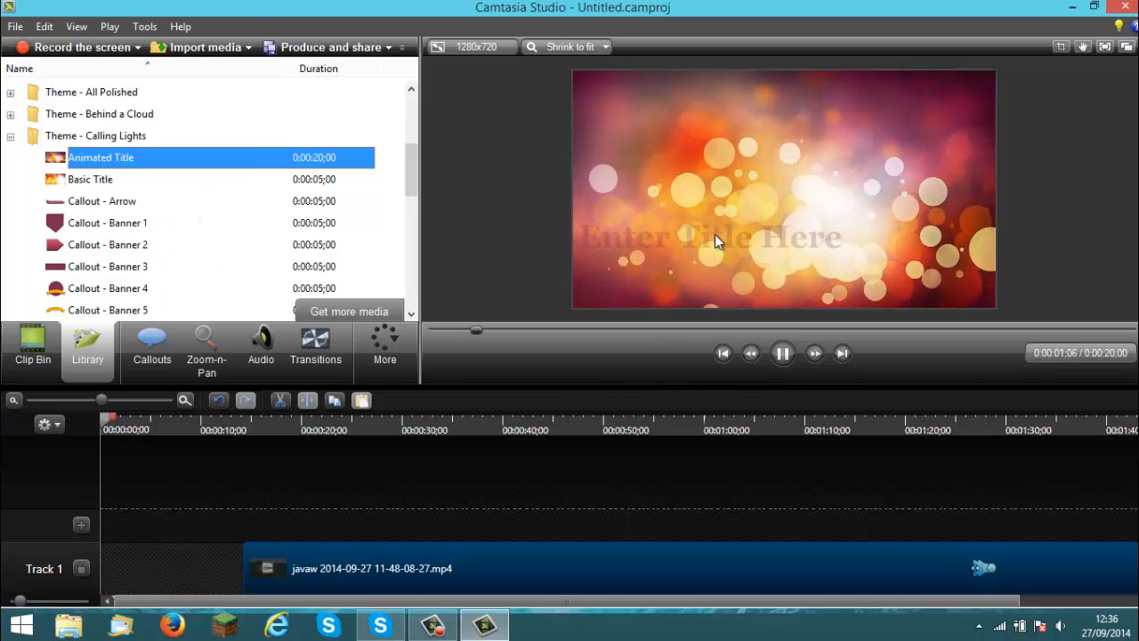
scroll(714, 234, down, 1)
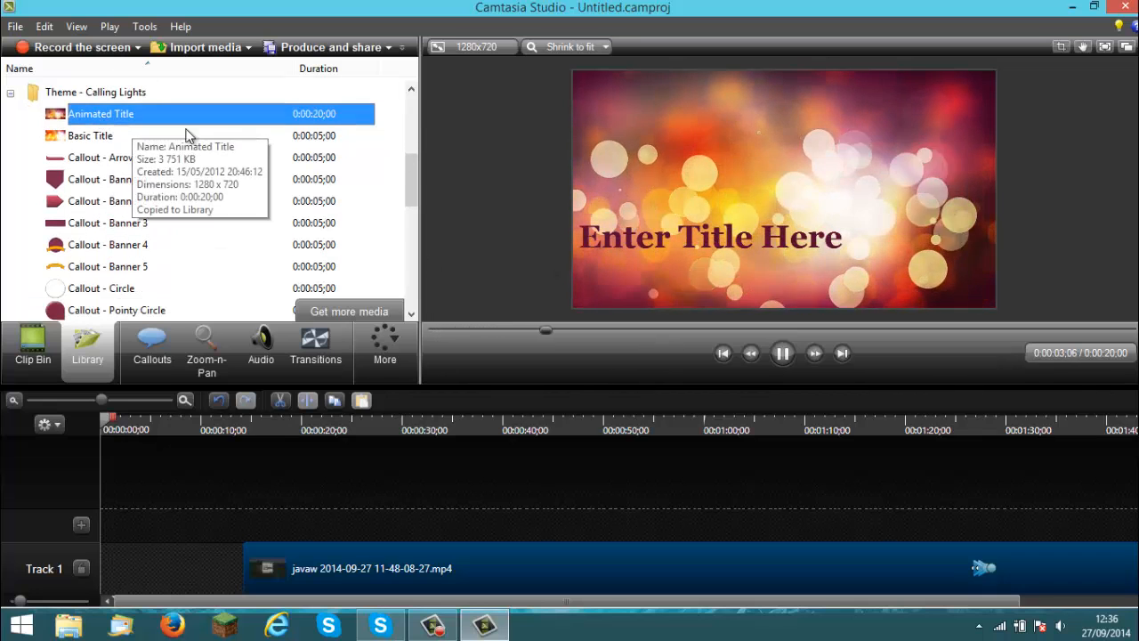
scroll(151, 122, up, 1)
scroll(490, 165, up, 1)
scroll(157, 168, down, 1)
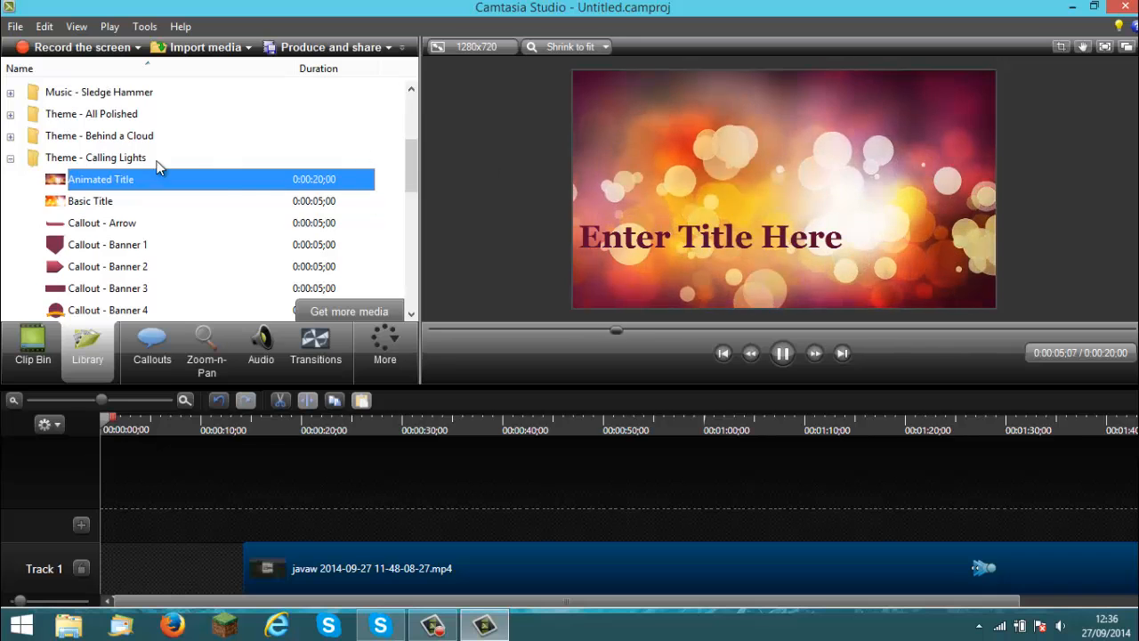
scroll(269, 167, down, 1)
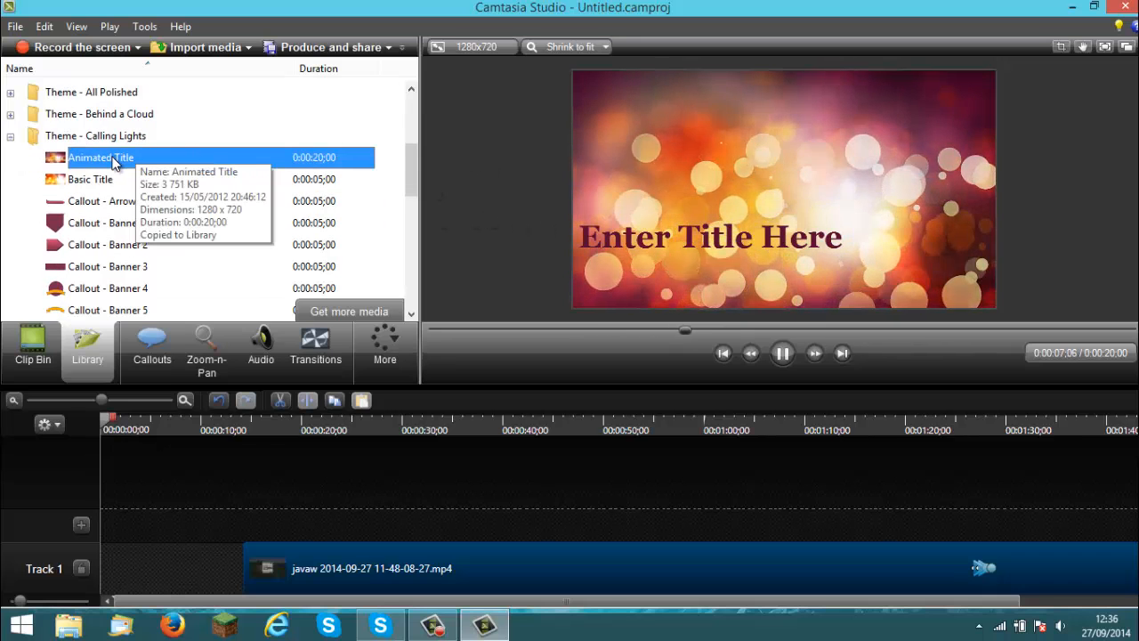
Add the Calling Lights Animated Title to Track 1 directly in front of the Minecraft clip.
drag(120, 160, 112, 560)
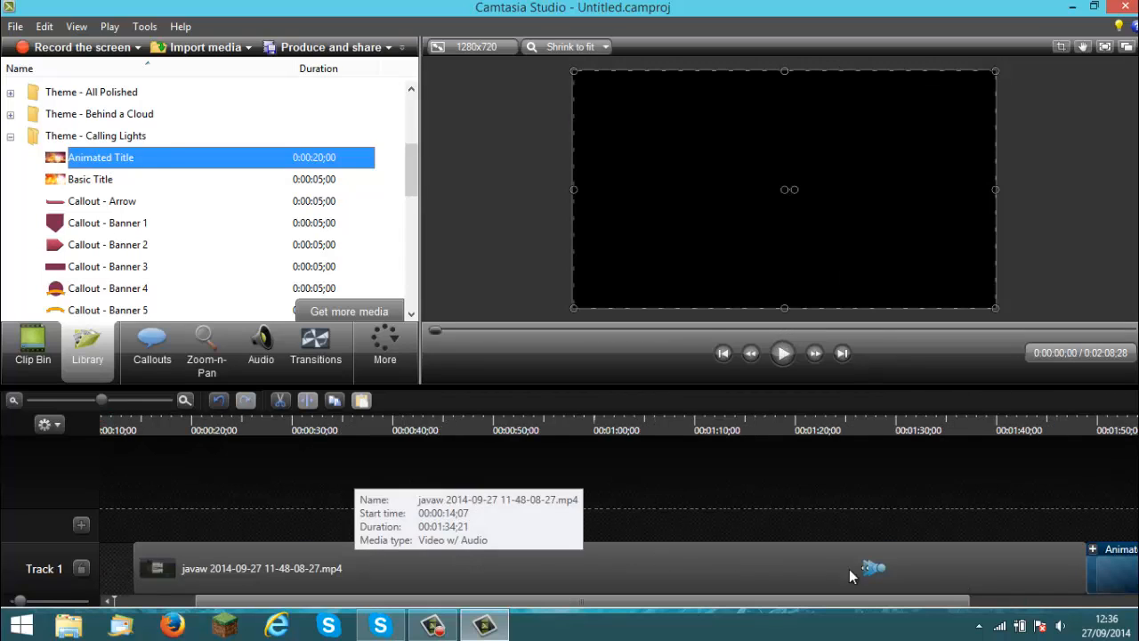
drag(1099, 570, 113, 501)
drag(240, 560, 409, 569)
drag(245, 528, 200, 572)
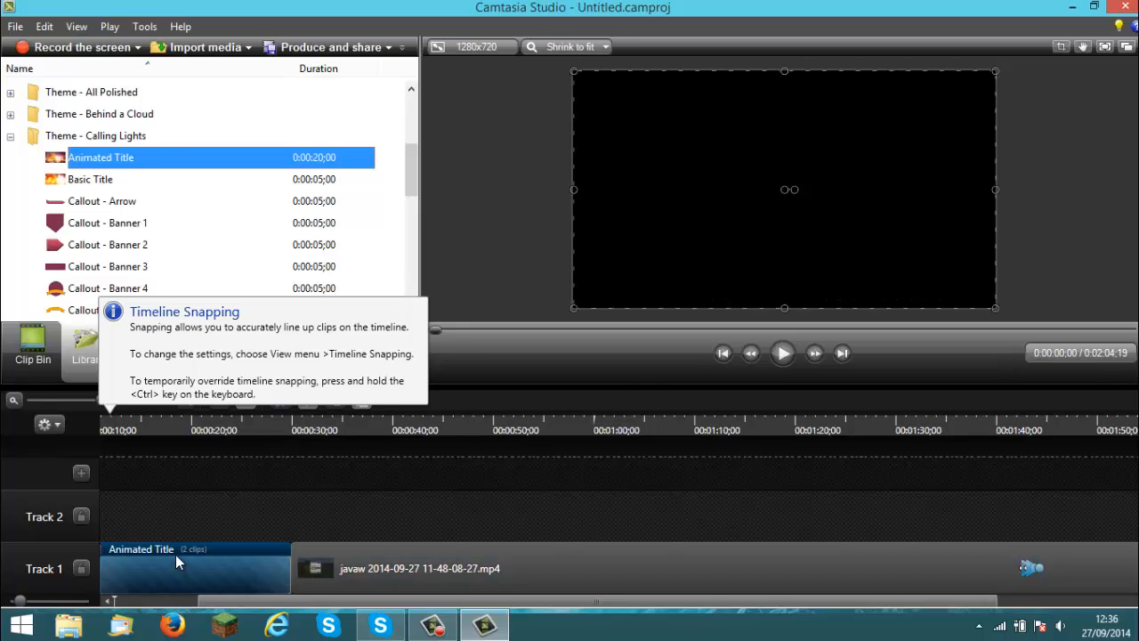
right_click(175, 554)
click(178, 560)
click(176, 561)
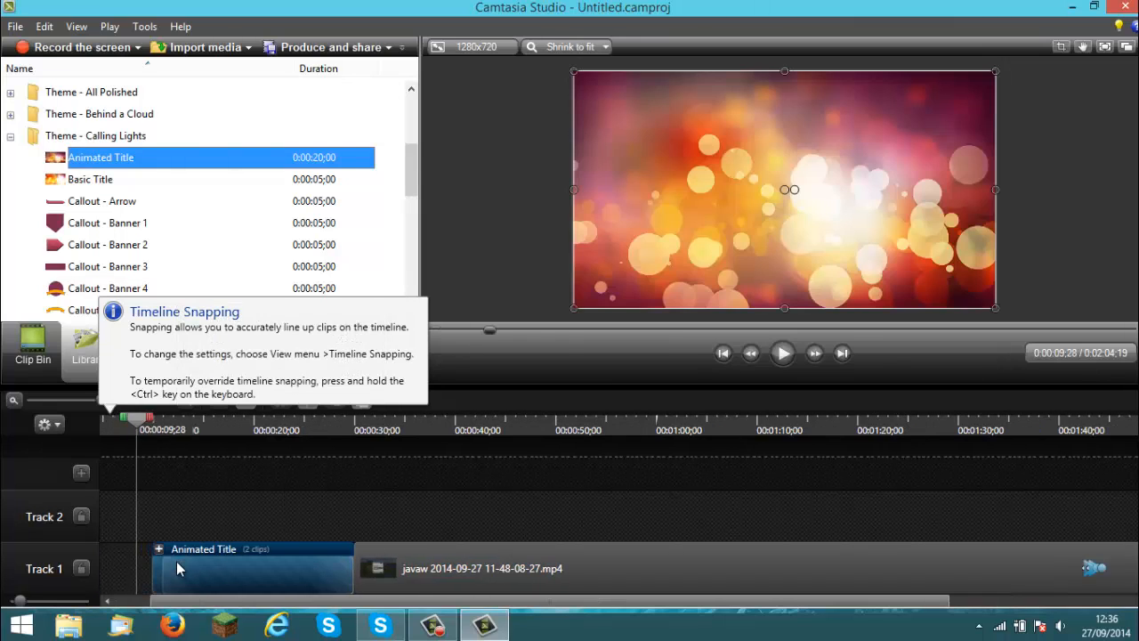
Expand the Animated Title group and replace the wording of its text callout with "Tuto".
click(160, 549)
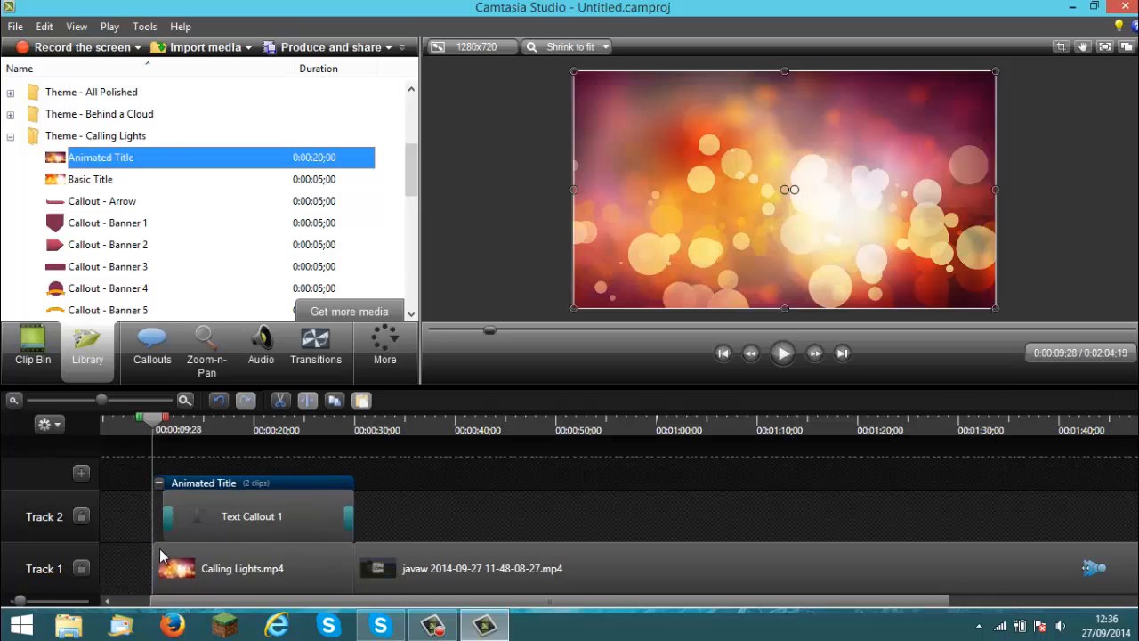
click(317, 520)
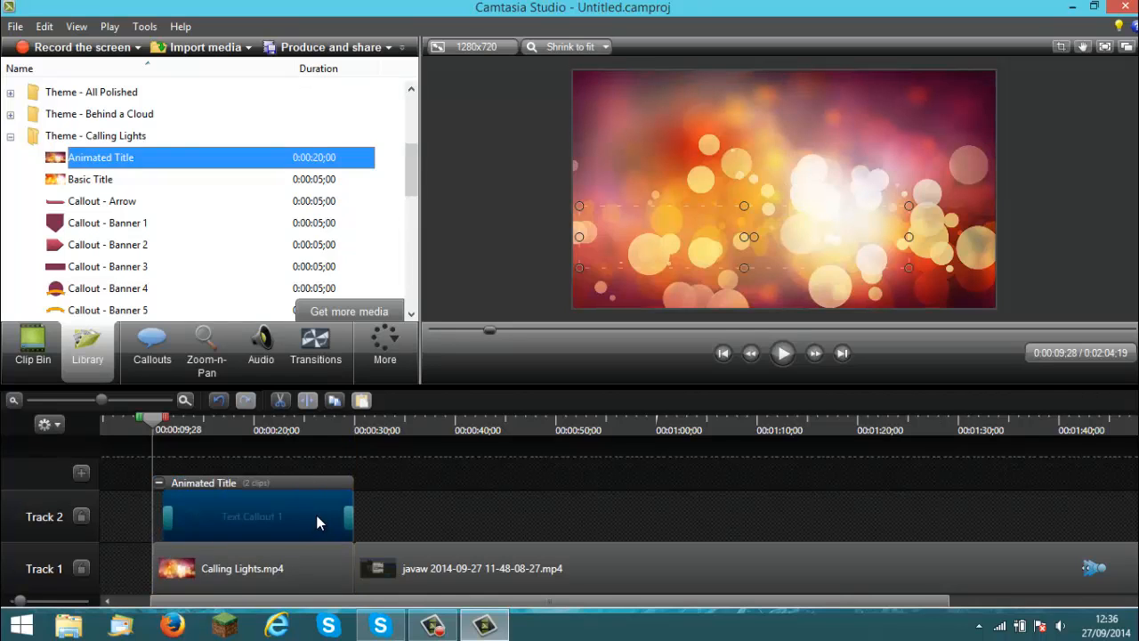
double_click(286, 513)
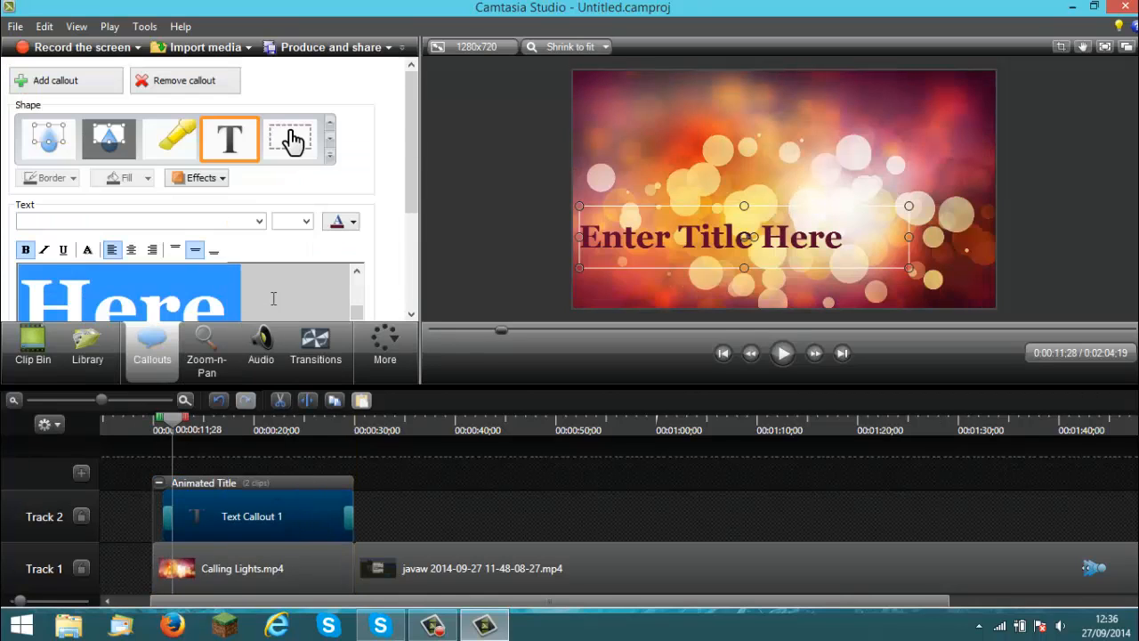
drag(358, 309, 358, 297)
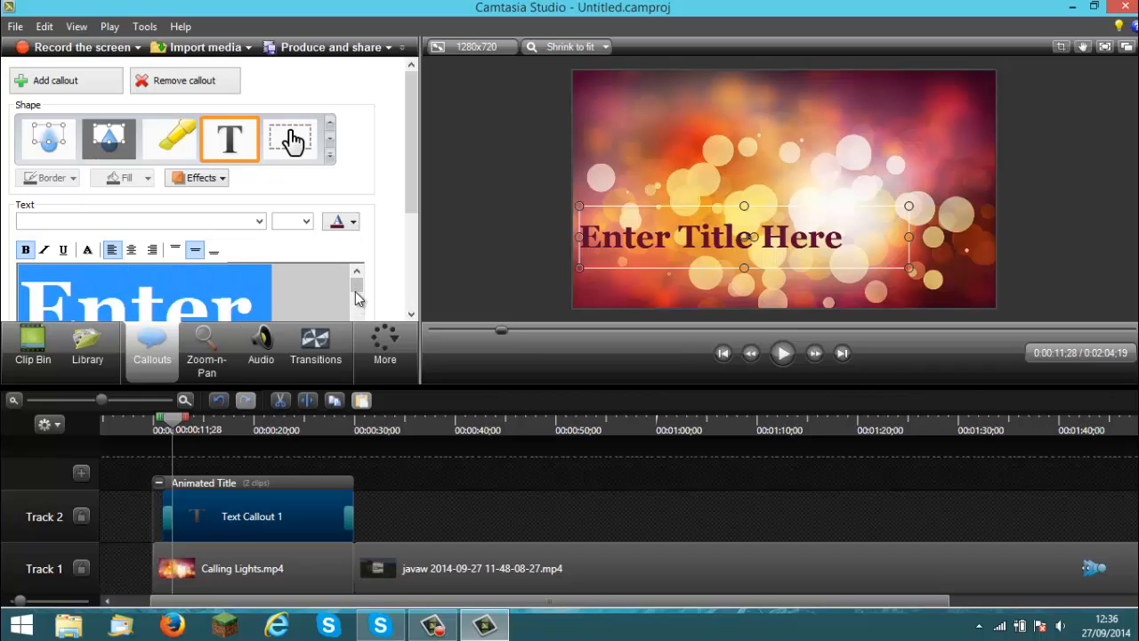
drag(114, 302, 140, 301)
key(Delete)
key(BackSpace)
key(BackSpace)
key(BackSpace)
key(BackSpace)
key(BackSpace)
key(BackSpace)
key(Delete)
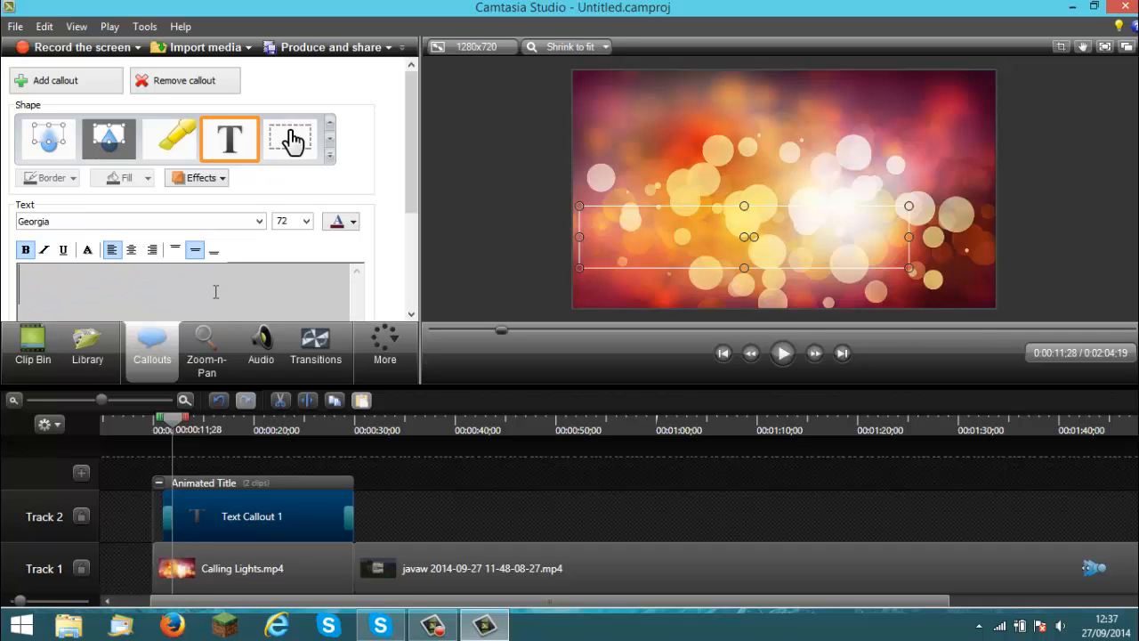
text(Tuto)
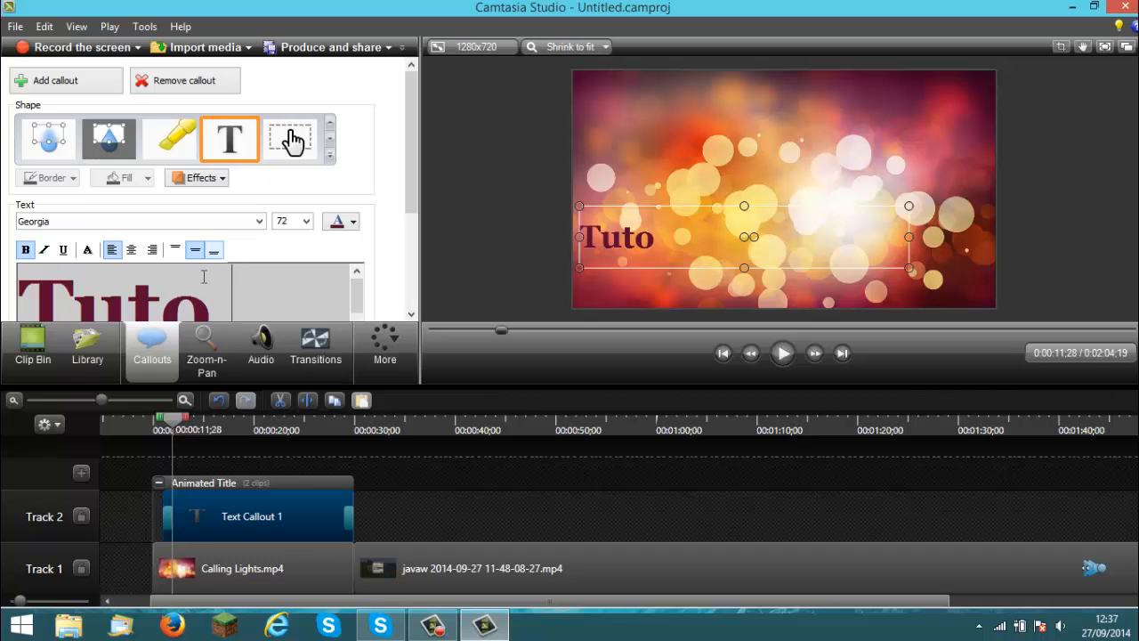
Select the "Tuto" text and try font sizes 24 and 36.
drag(213, 294, 219, 169)
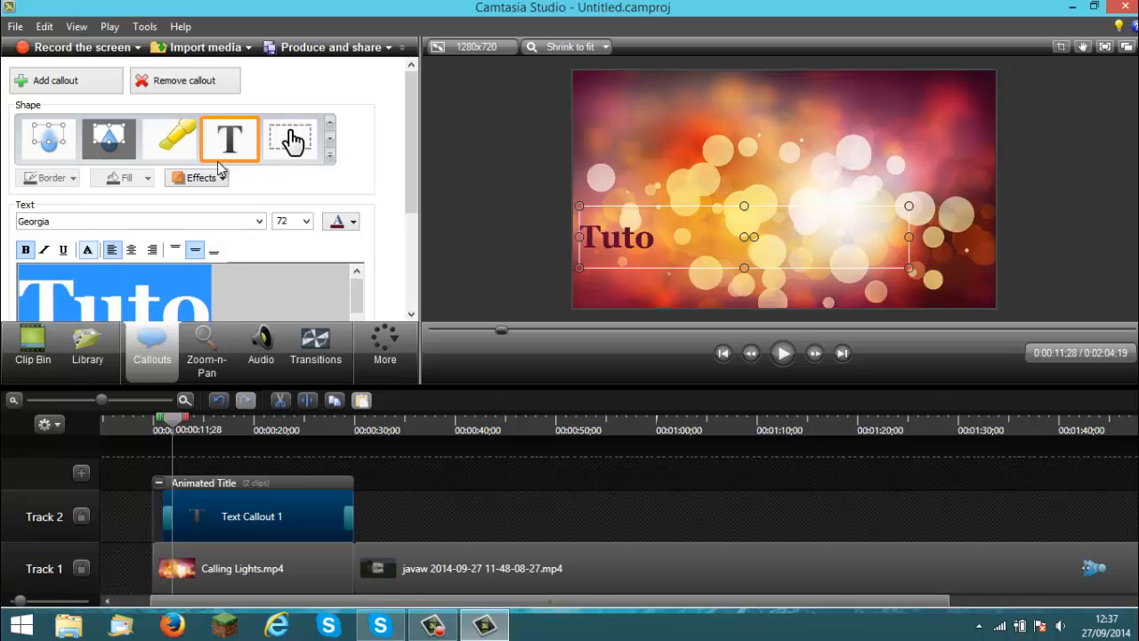
click(303, 221)
click(289, 346)
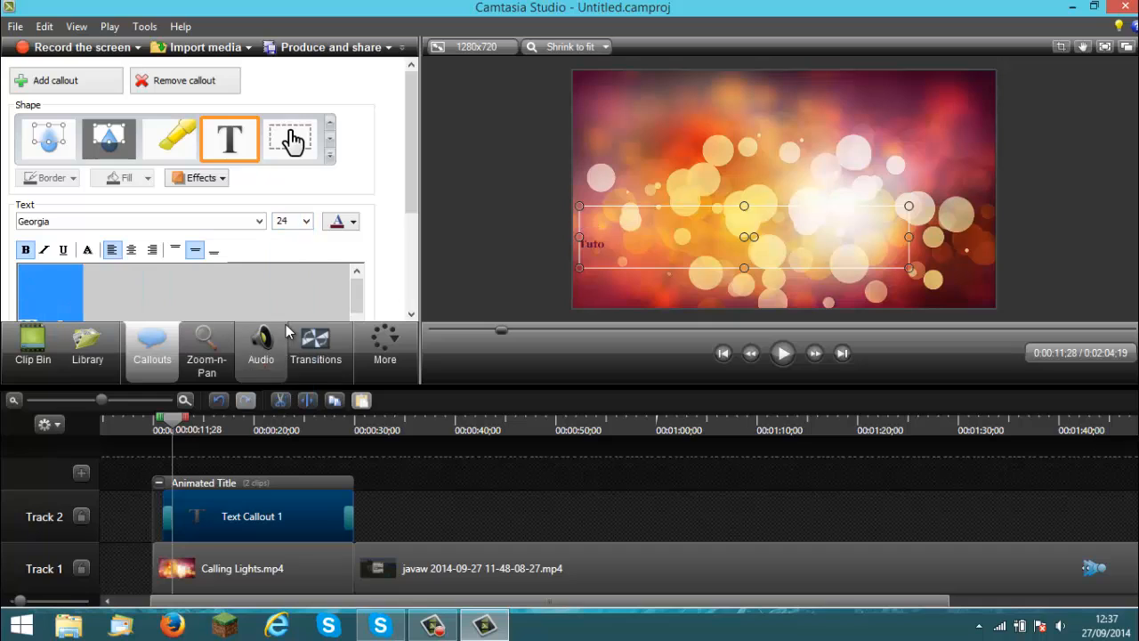
click(306, 220)
click(291, 379)
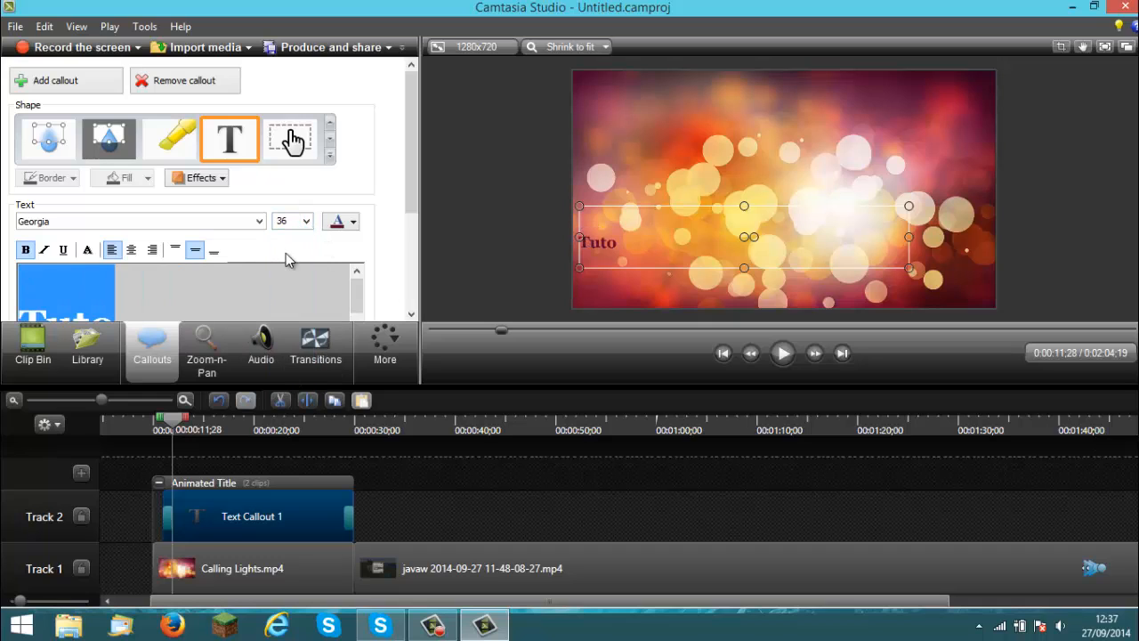
Try green and dark red on the "Tuto" text, and settle on golden yellow as its colour.
click(352, 222)
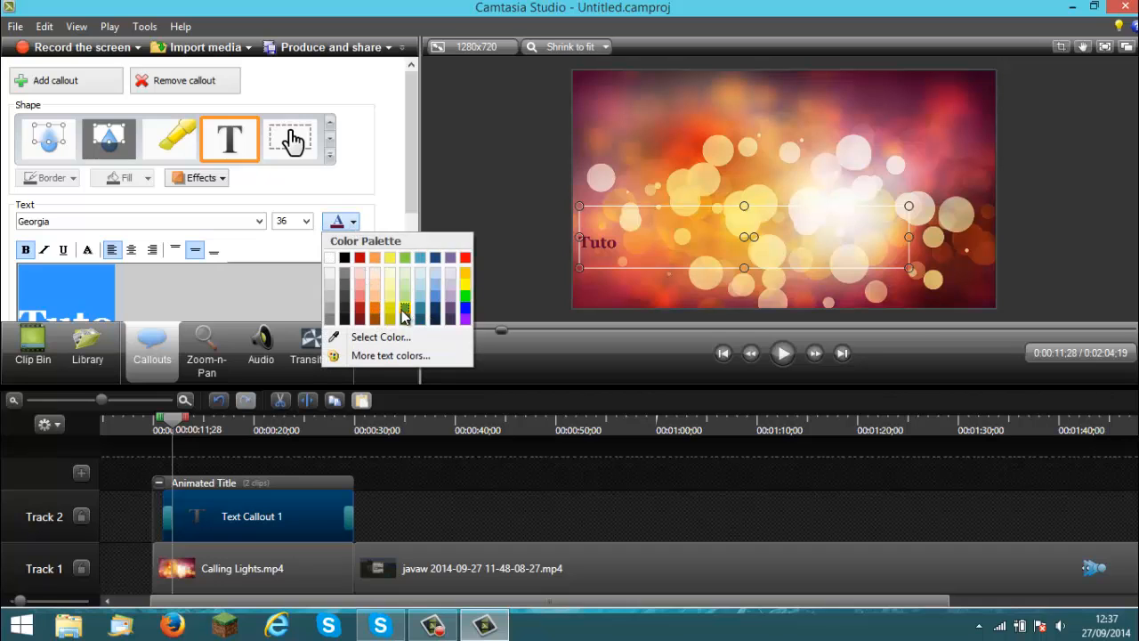
click(405, 313)
click(342, 226)
click(355, 315)
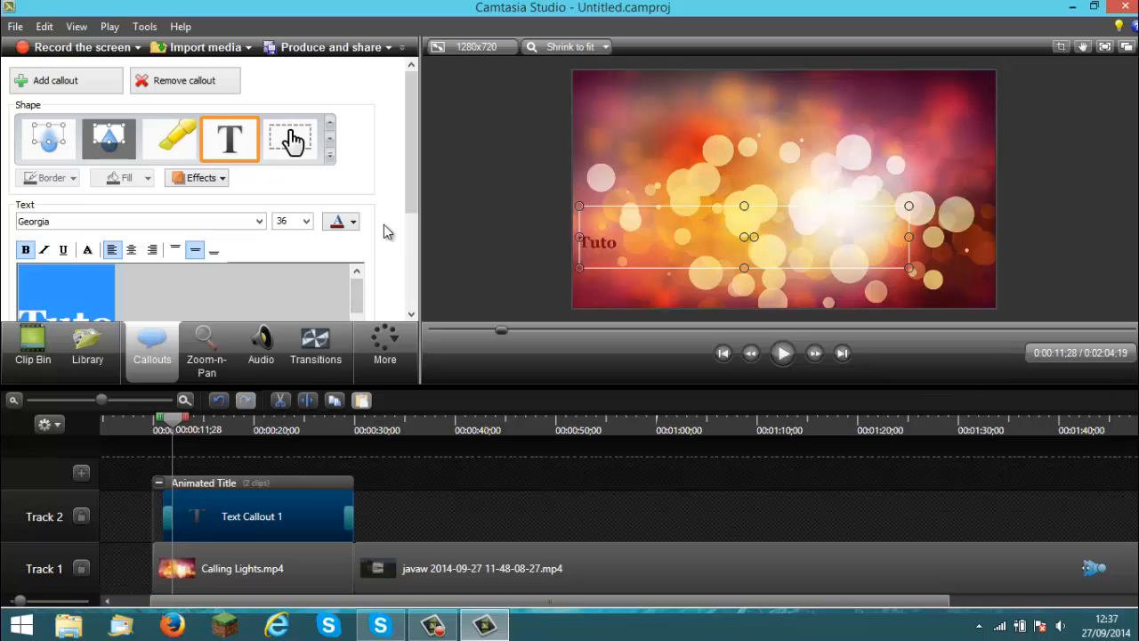
click(350, 226)
click(465, 272)
Make the "Tuto" callout box taller and much narrower, and place it near the middle of the frame.
drag(611, 256, 656, 260)
drag(781, 210, 789, 143)
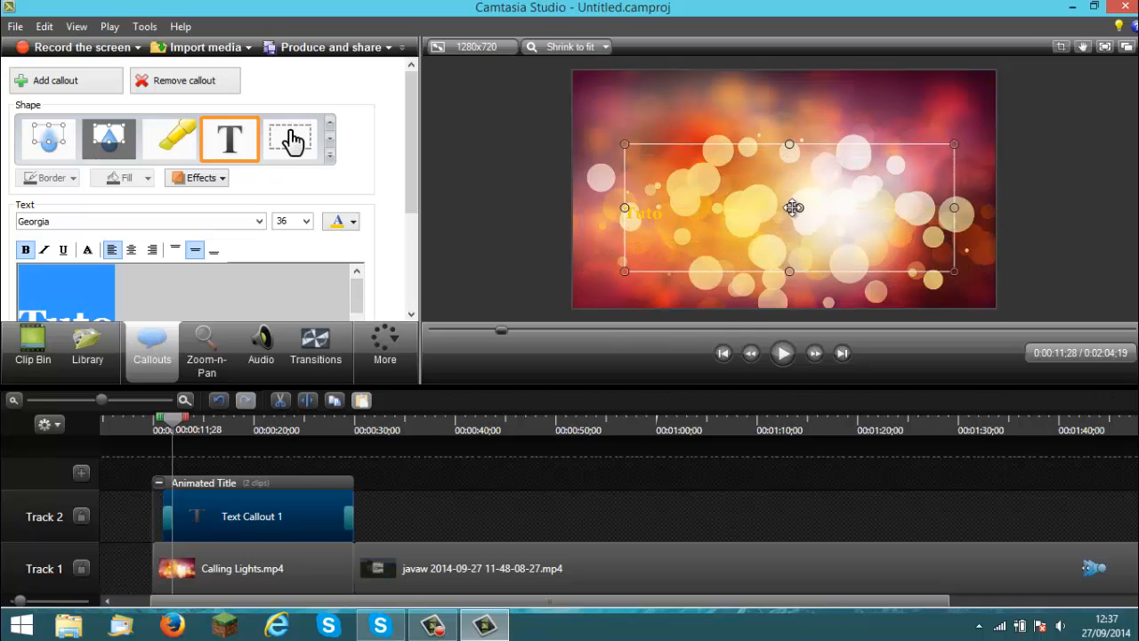
drag(948, 209, 744, 237)
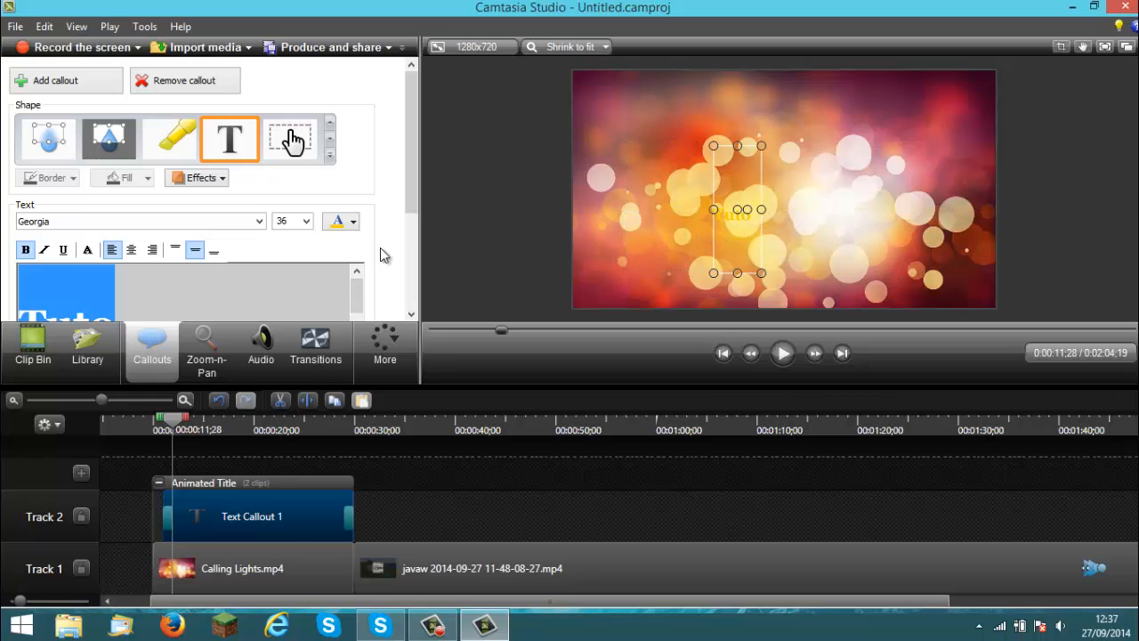
Enlarge the "Tuto" text, trying size 48 before setting it to 72.
click(306, 221)
click(281, 388)
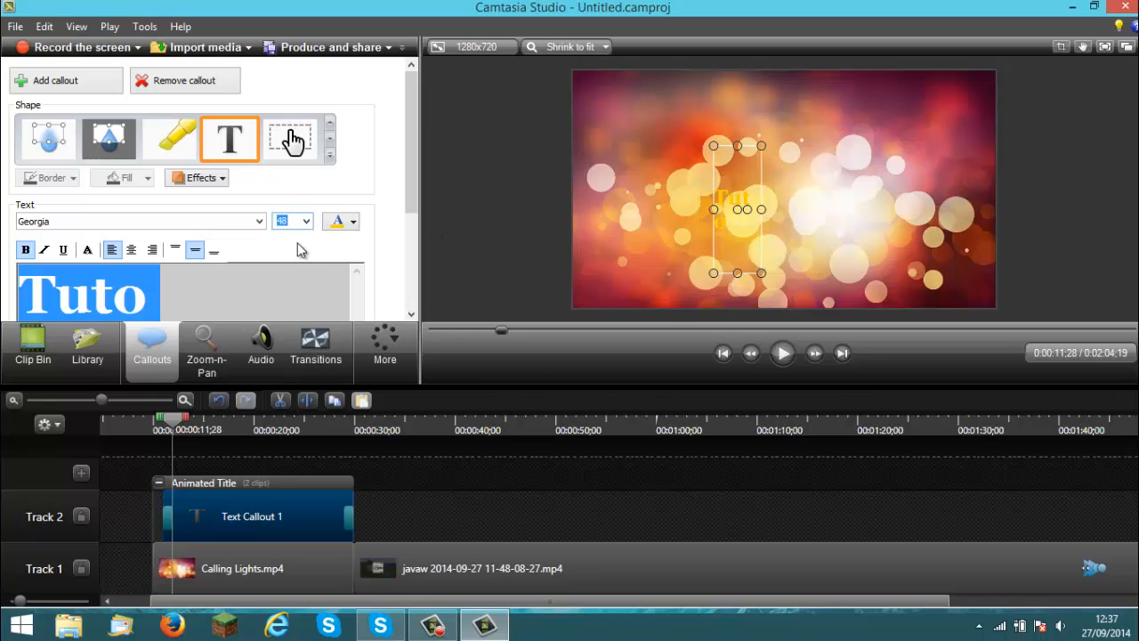
click(305, 220)
click(288, 401)
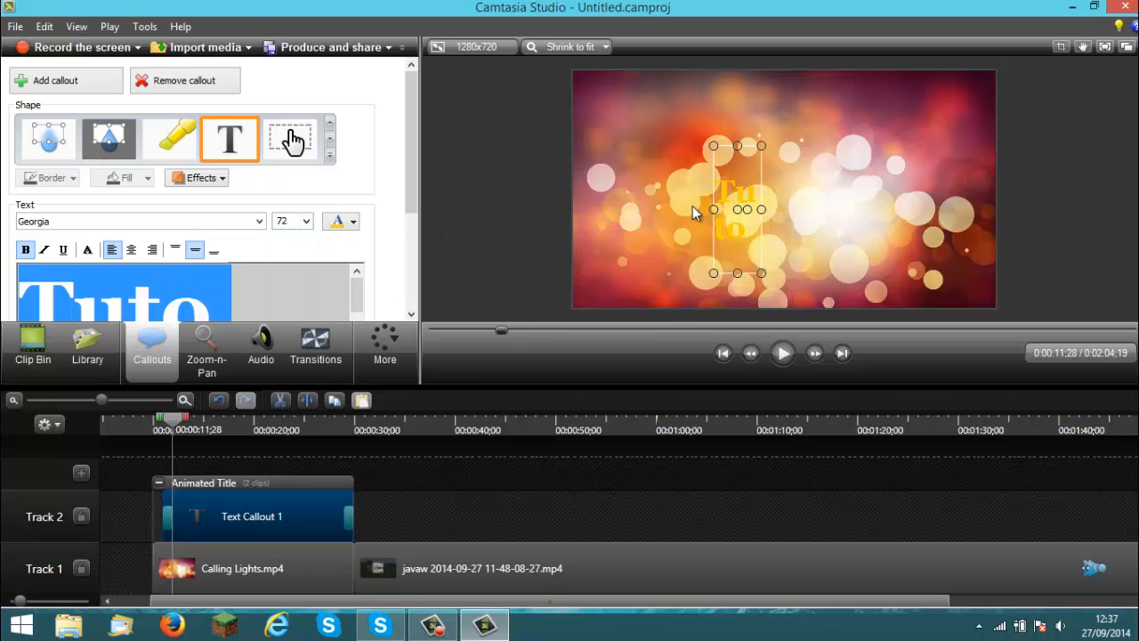
Widen the callout box so "Tuto" fits on one line, and move it to the left side of the frame.
drag(713, 205, 651, 214)
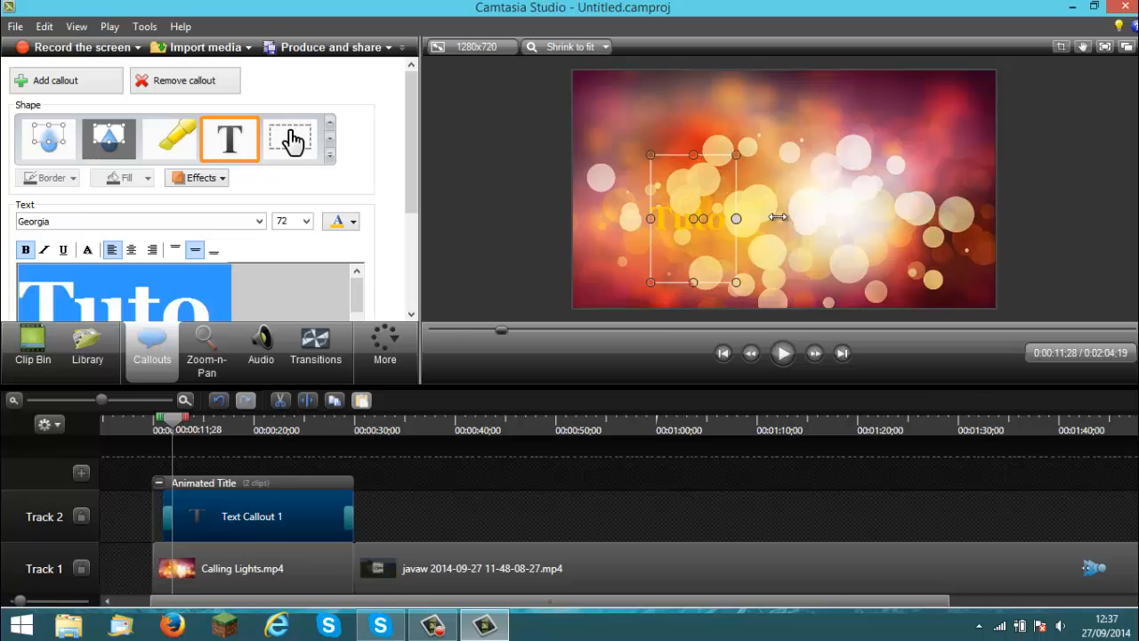
drag(755, 200, 693, 214)
click(441, 481)
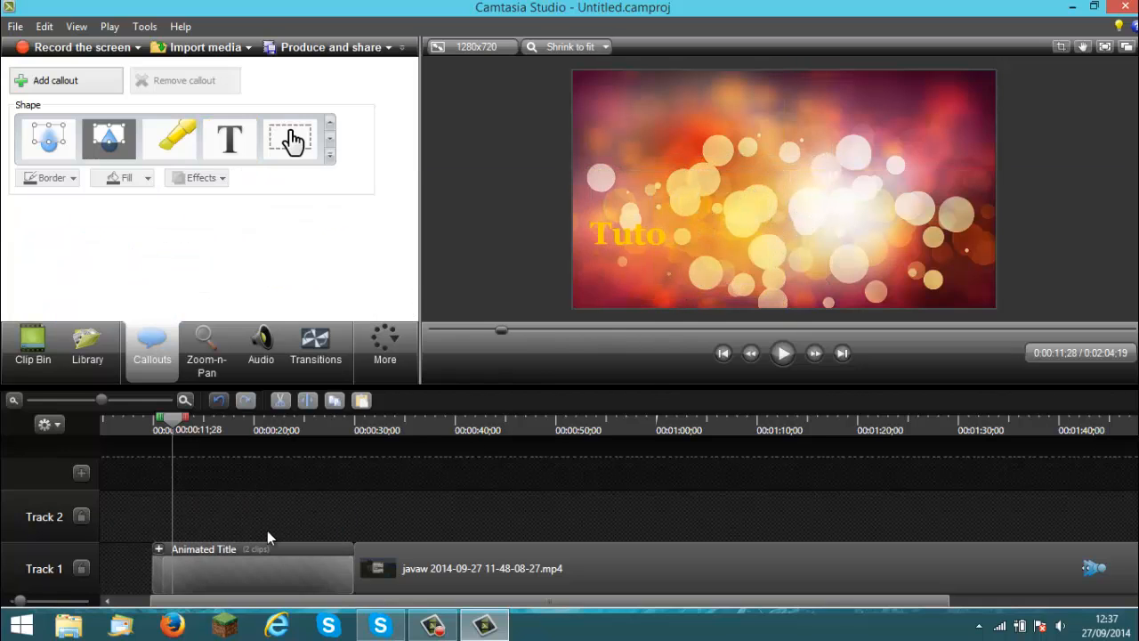
Move the Animated Title and the adjoining Minecraft clip earlier on Track 1, and preview the intro from the beginning.
drag(267, 530, 195, 560)
click(369, 566)
drag(369, 566, 292, 566)
drag(172, 418, 102, 418)
click(783, 353)
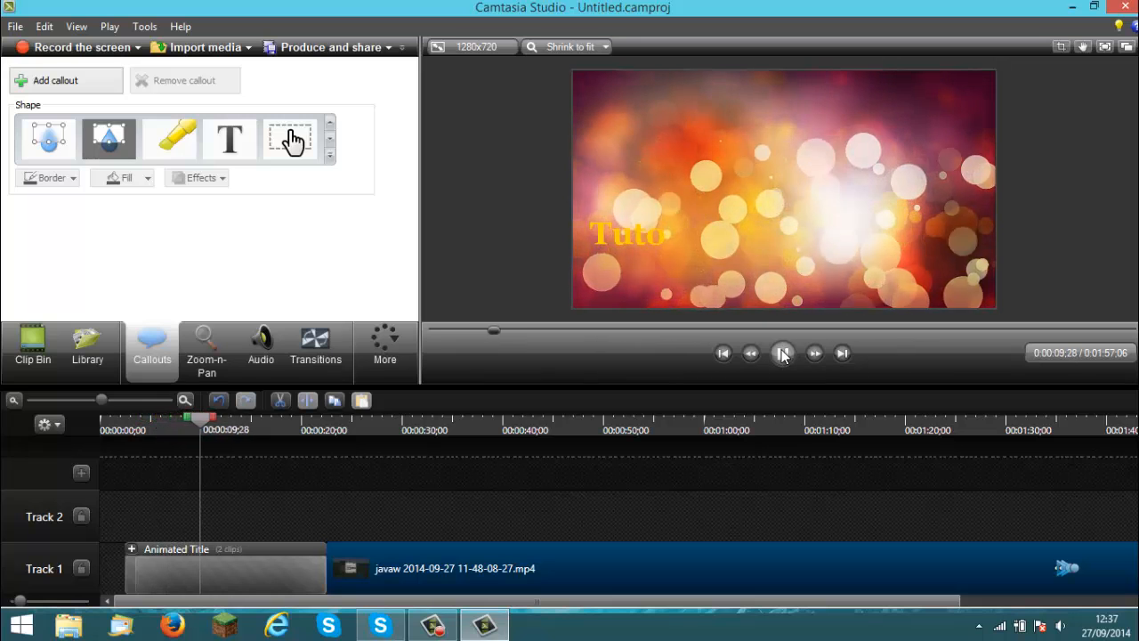
click(783, 353)
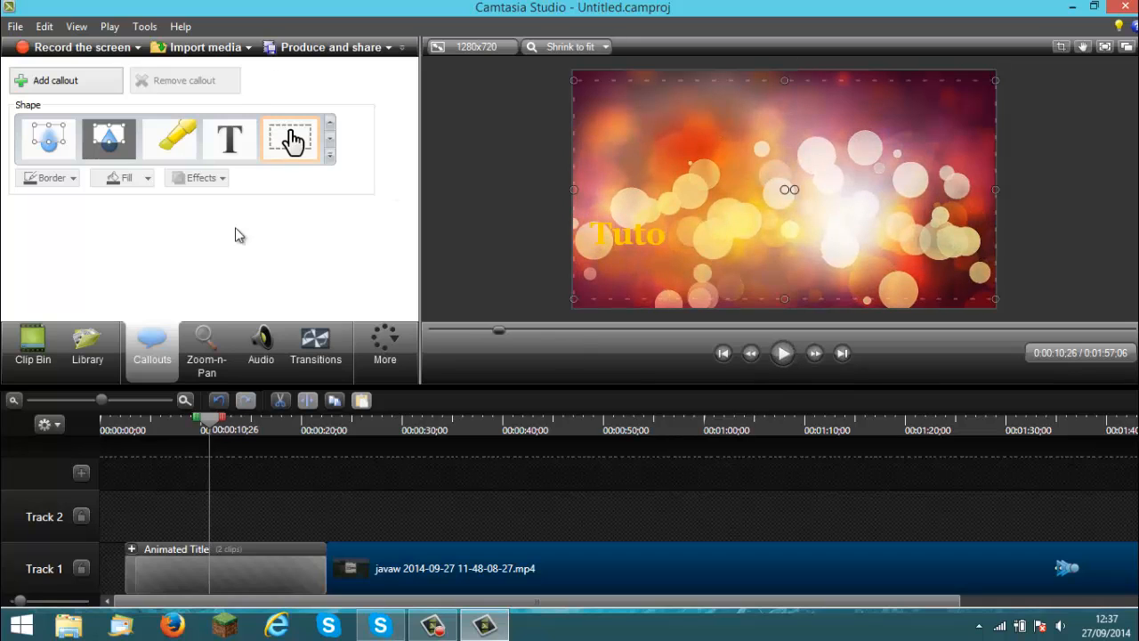
Import "Audiomachine - Guardians At The Gate (Access Denied Dubstep Edit).mp3" from the desktop and place it at the start of Track 2.
click(261, 350)
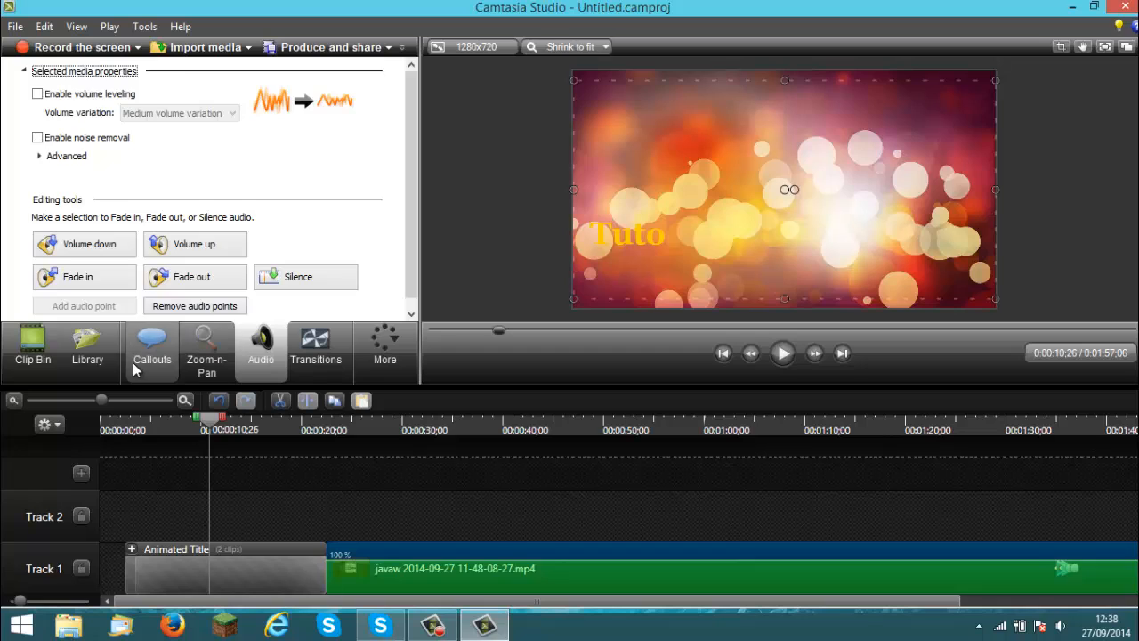
click(83, 354)
drag(767, 8, 1138, 124)
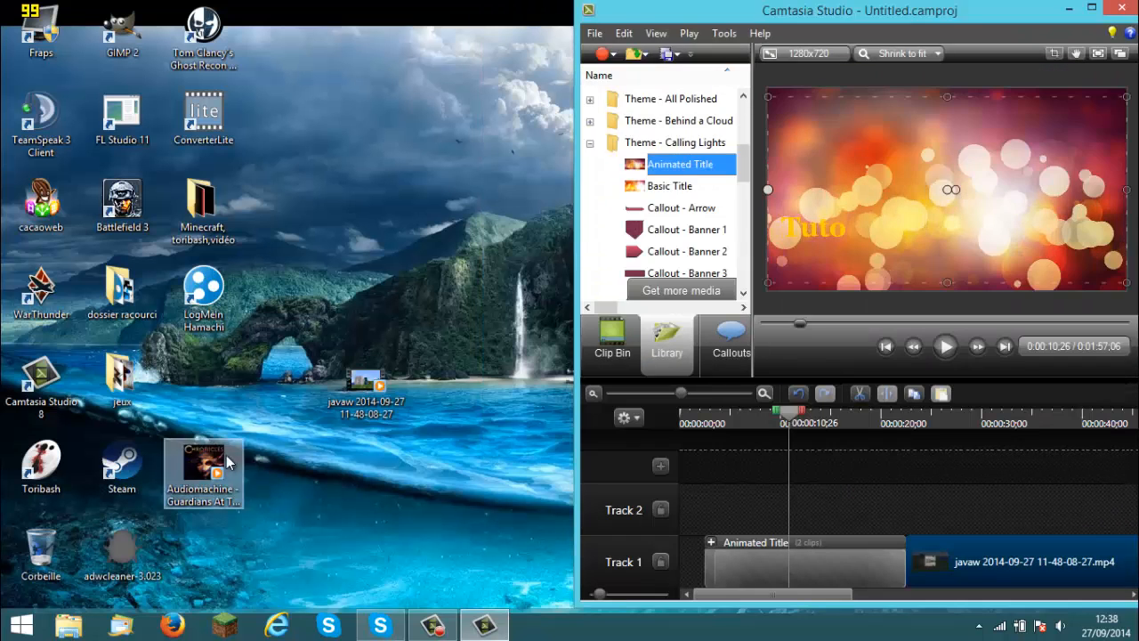
drag(204, 470, 749, 132)
click(612, 338)
drag(628, 120, 698, 439)
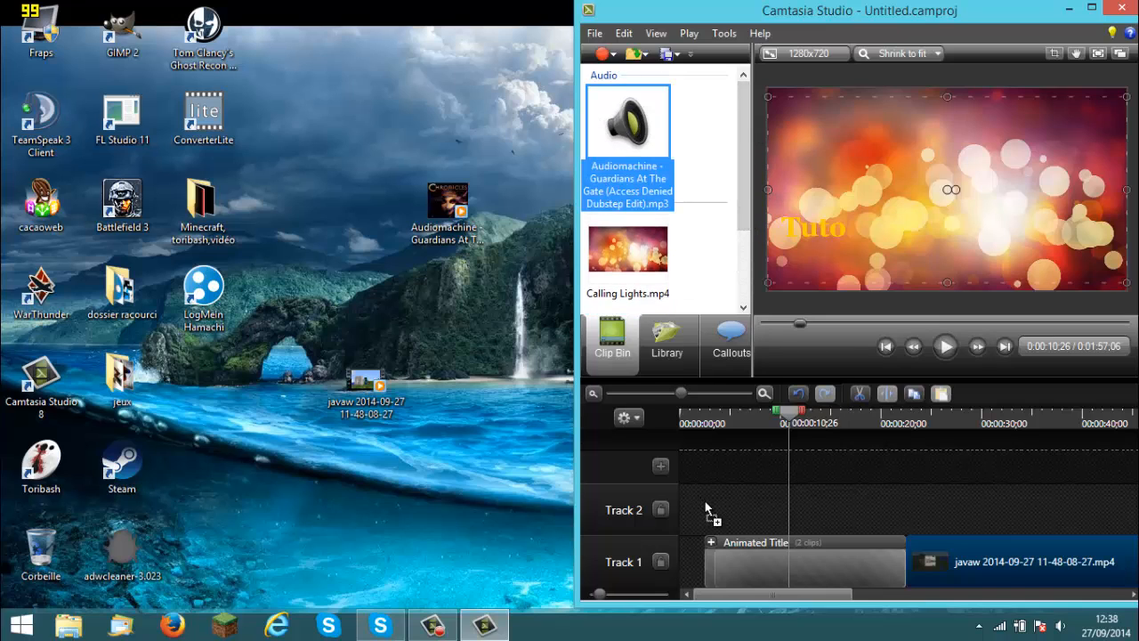
drag(706, 509, 704, 508)
Move the Animated Title to the start of Track 1 with the Minecraft clip directly behind it, and maximize the editor window.
click(785, 568)
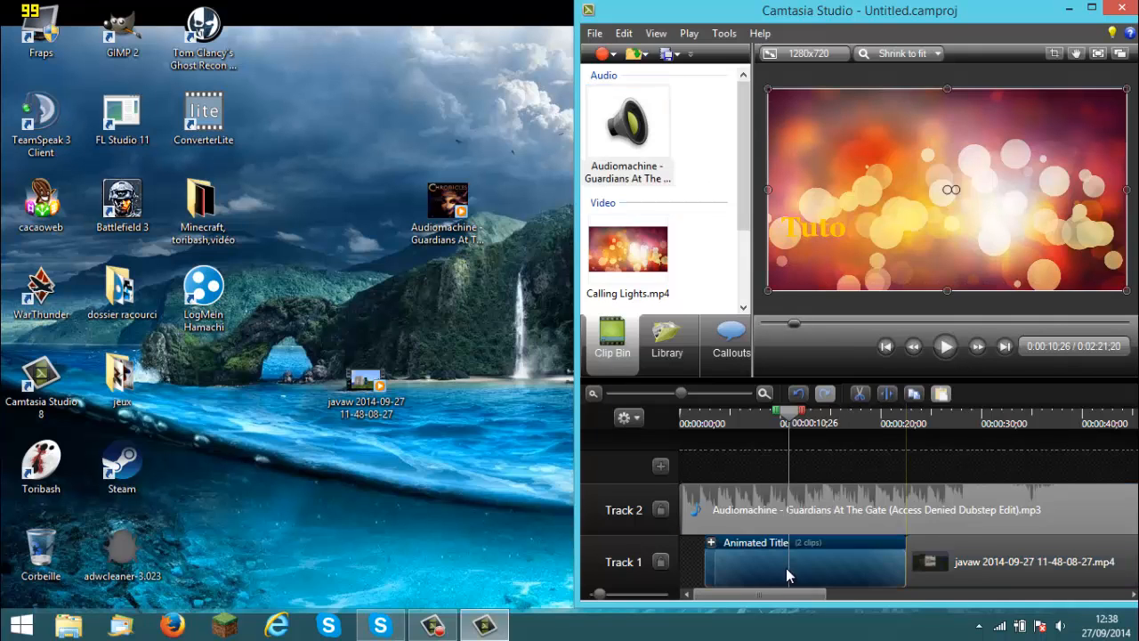
drag(786, 567, 761, 567)
click(914, 561)
click(1092, 10)
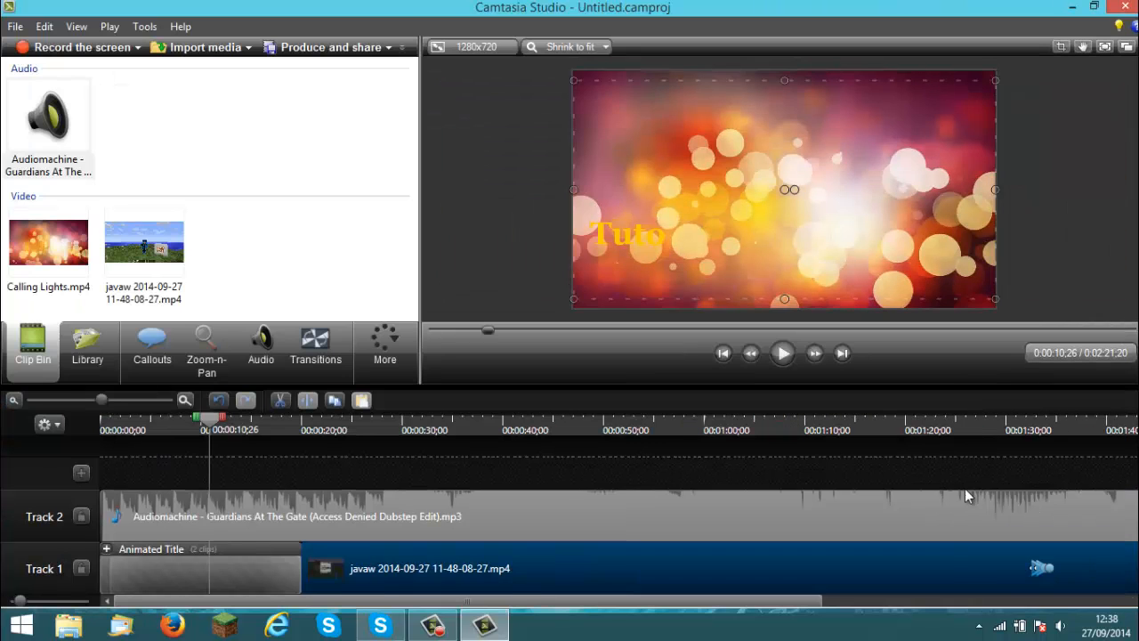
Set the playback volume of Camtasia Studio to 32 in the Windows volume mixer.
click(1061, 626)
click(1063, 577)
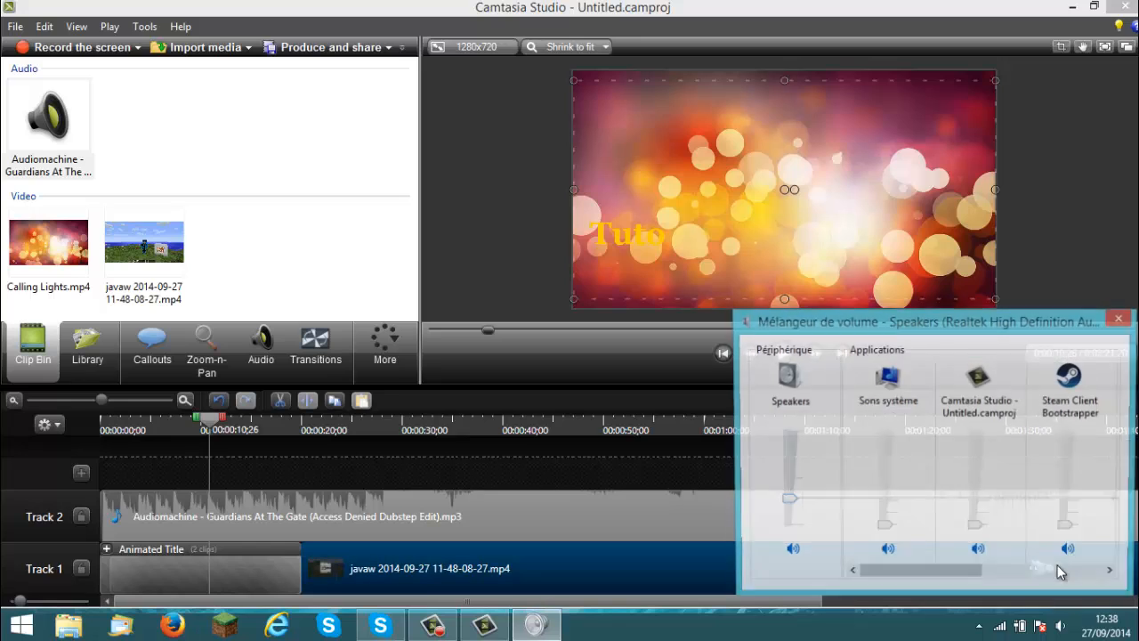
drag(974, 514, 989, 490)
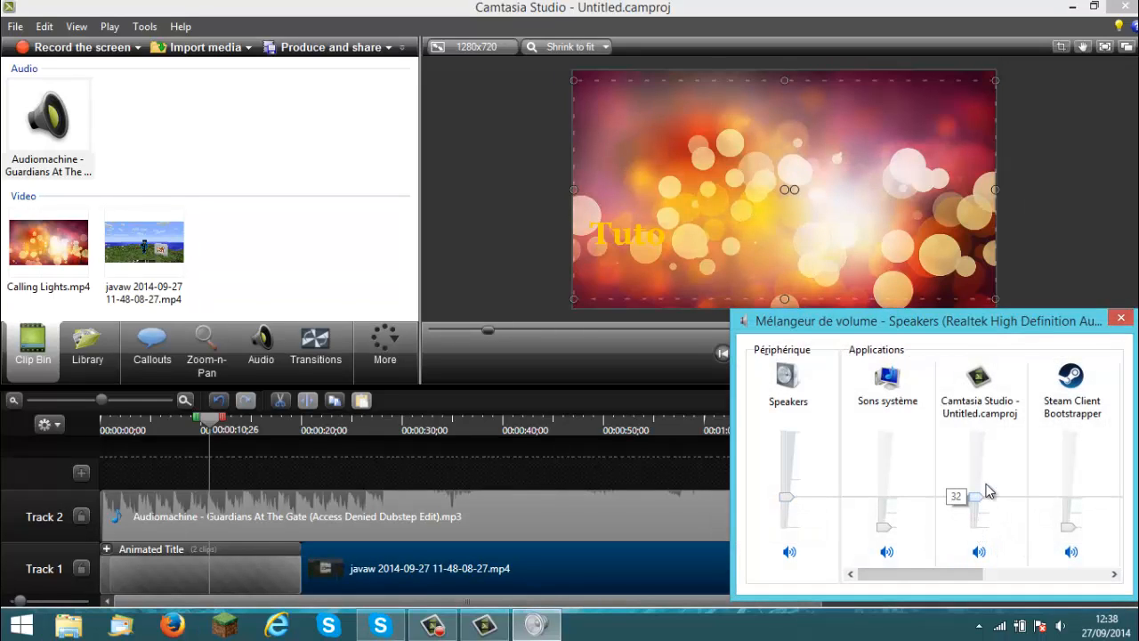
click(1120, 315)
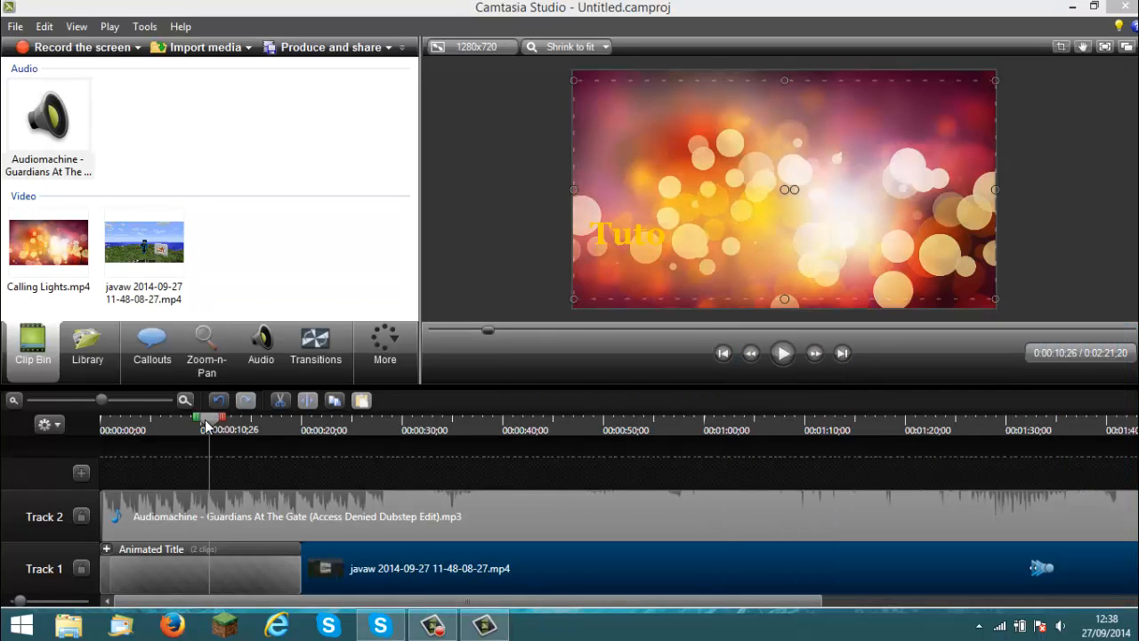
Preview the animated intro with its background music from the start of the timeline.
drag(207, 426, 103, 426)
click(783, 353)
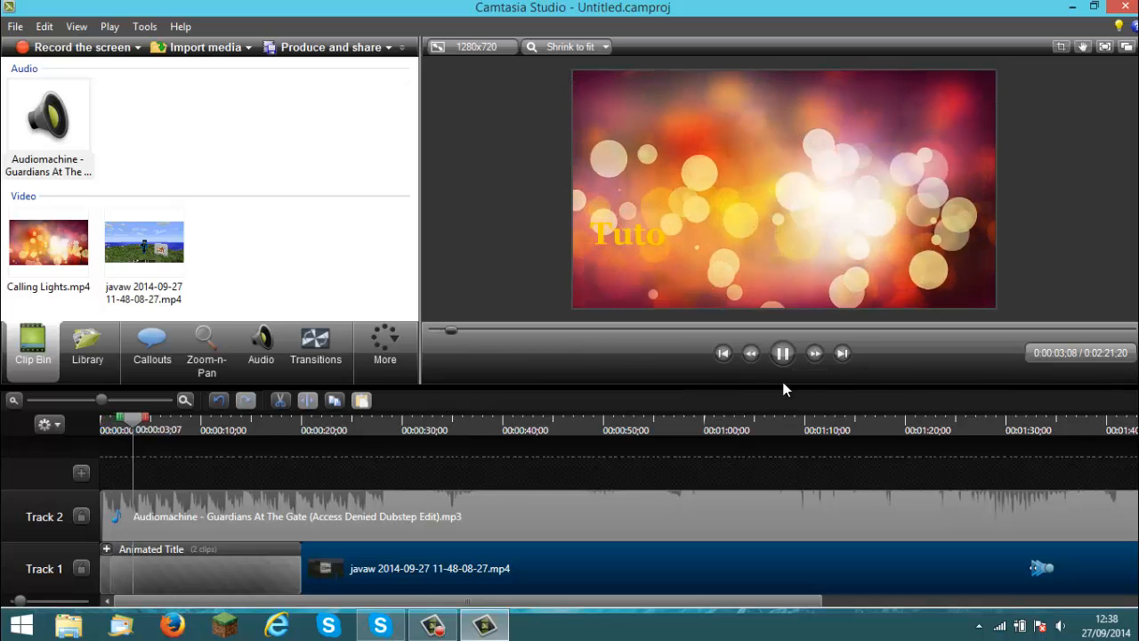
key(space)
Add an enlarged transparent hotspot callout reading "CouCou" over the TNT scene at 0:01:01;04.
drag(153, 434, 313, 443)
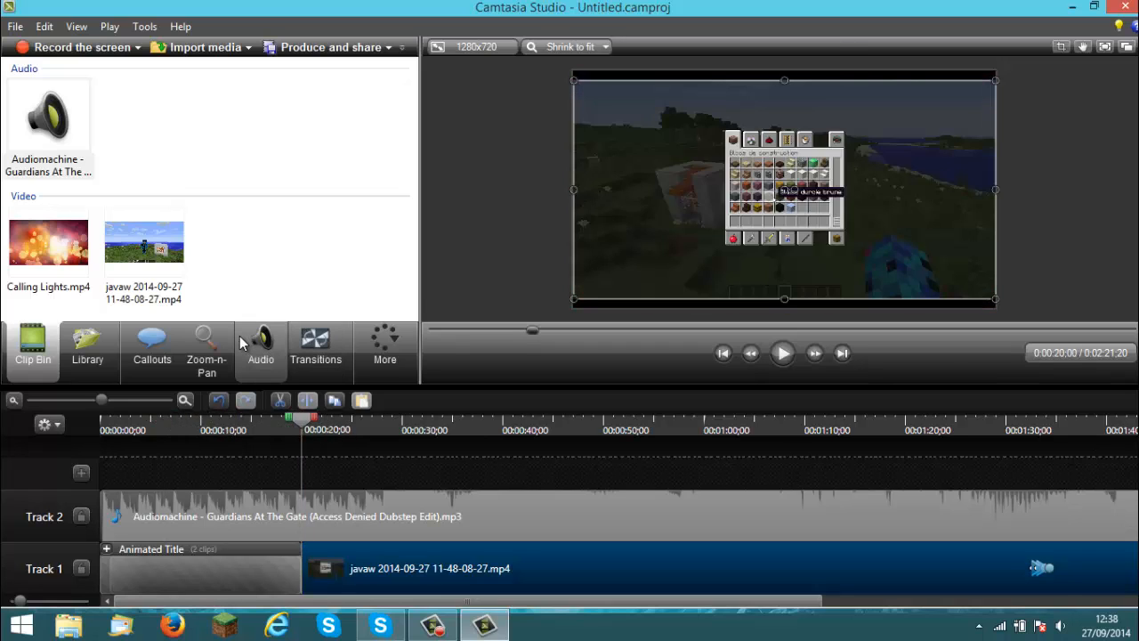
click(151, 340)
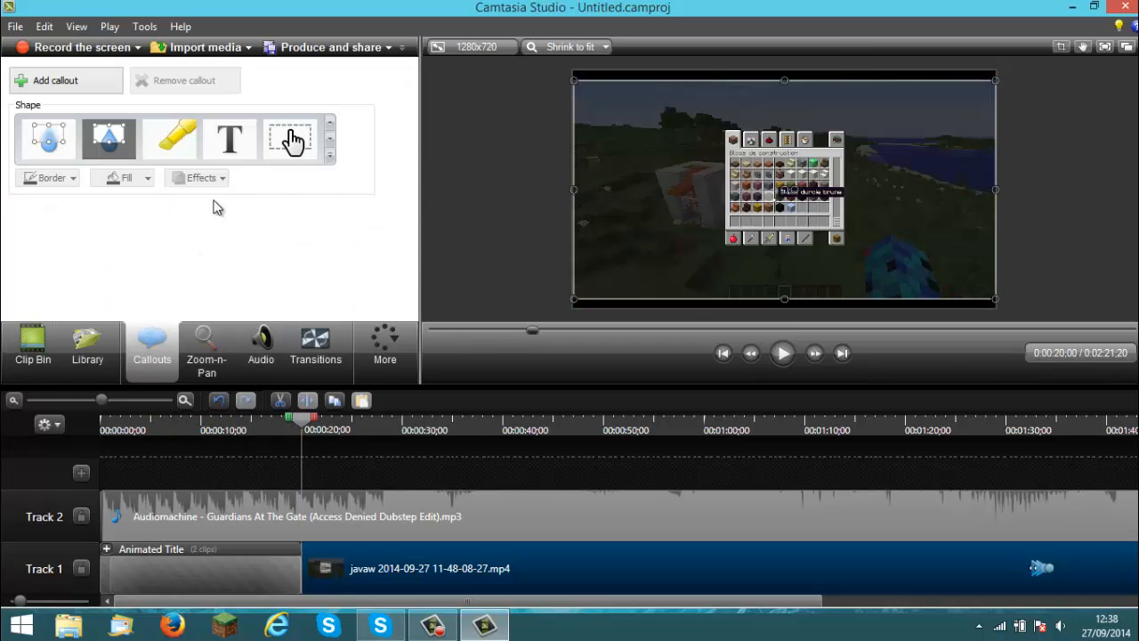
click(576, 455)
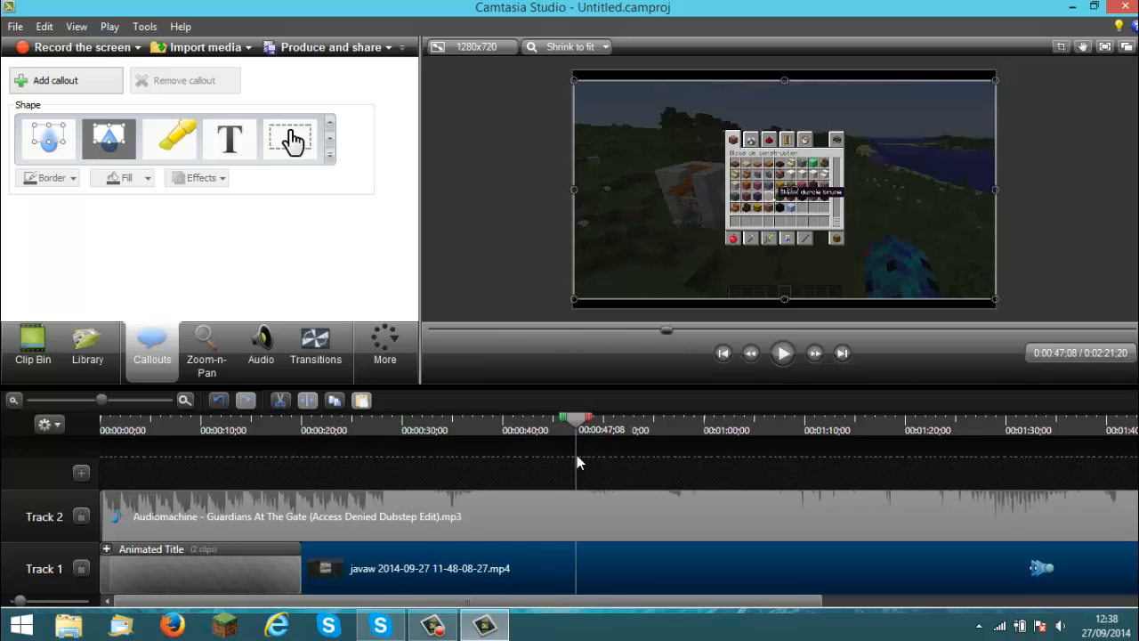
click(779, 356)
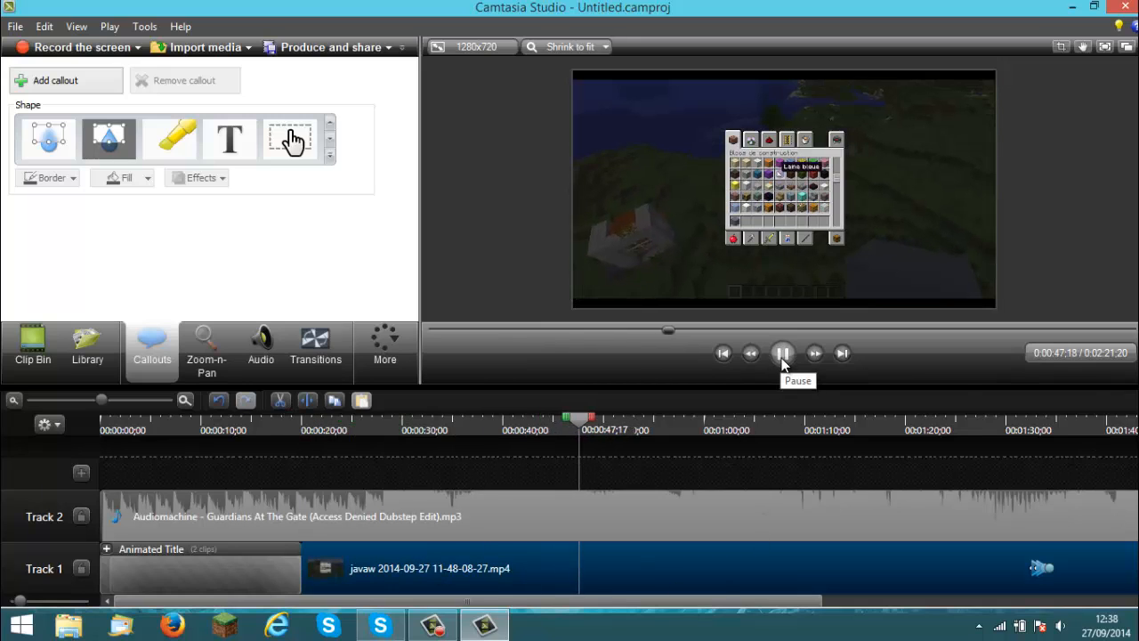
click(781, 360)
click(781, 359)
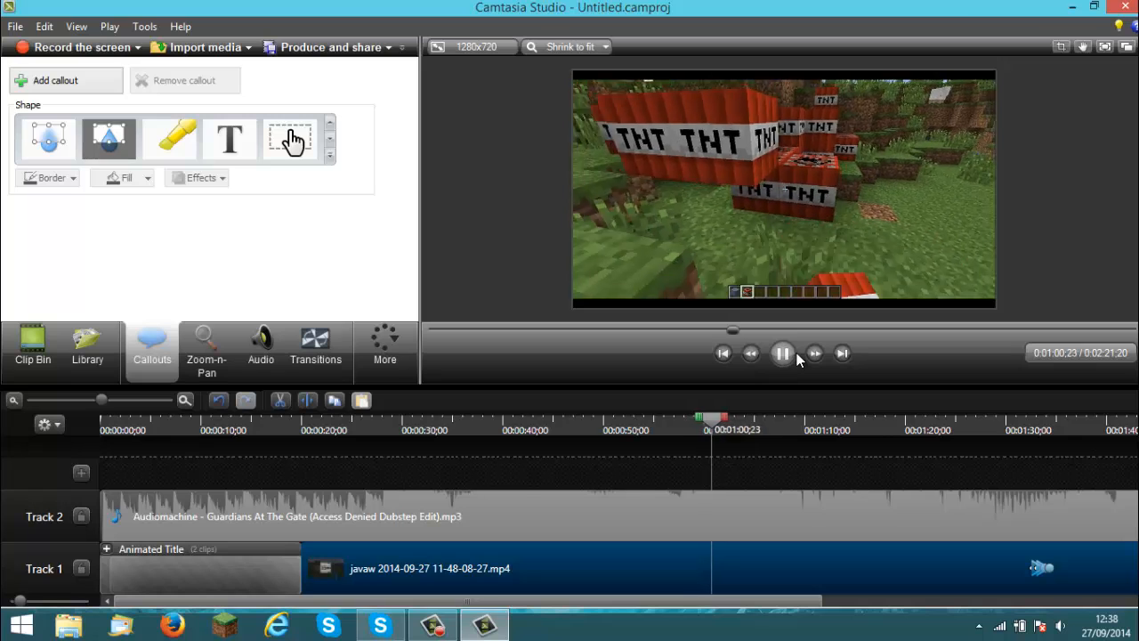
click(783, 354)
click(294, 141)
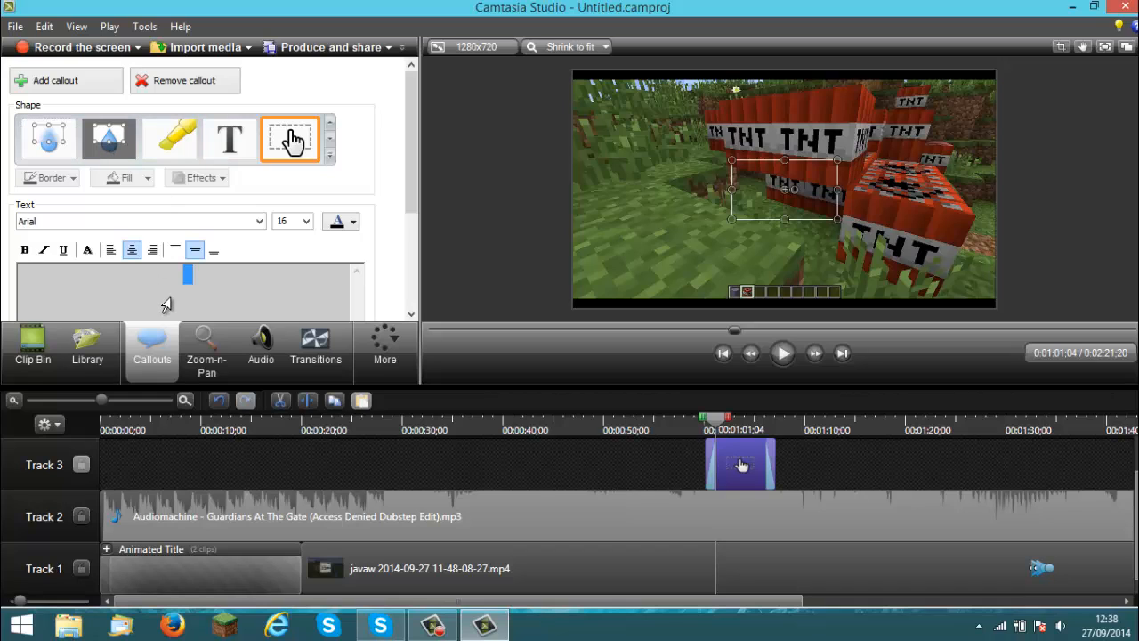
drag(785, 218, 784, 264)
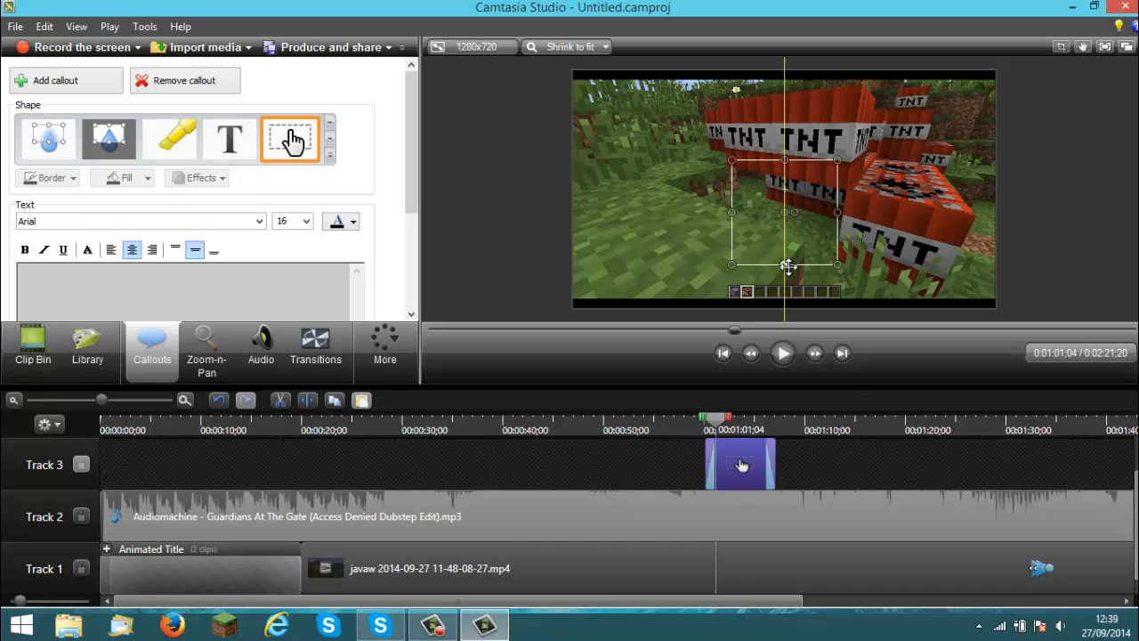
drag(864, 211, 922, 212)
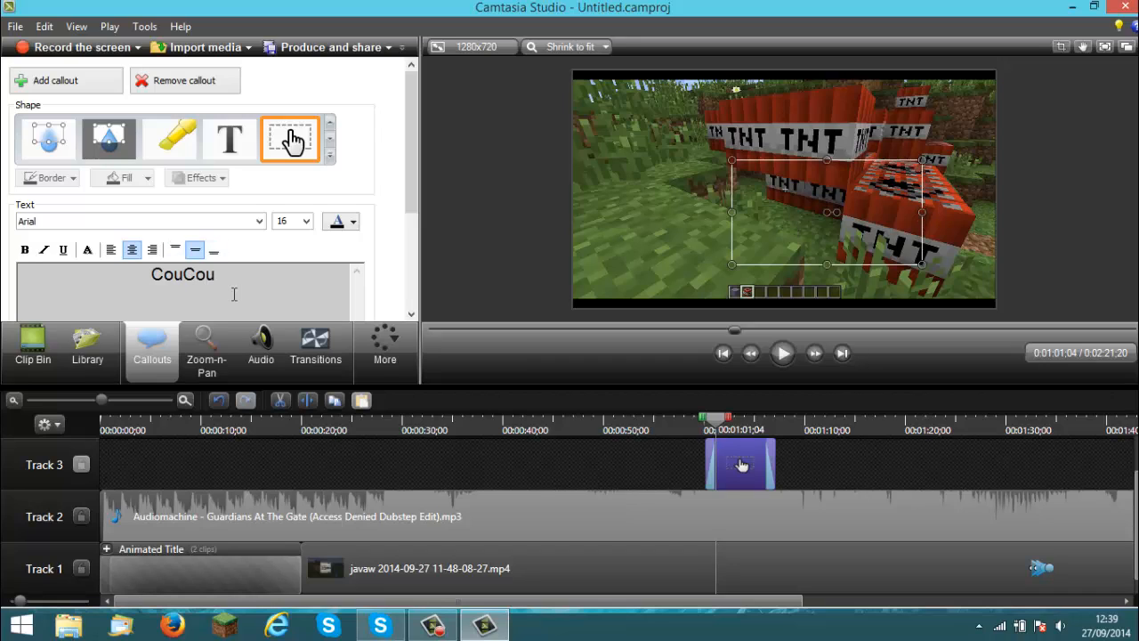
Set the "CouCou" text to size 72 and enlarge the callout box across the middle of the frame.
click(313, 273)
drag(217, 277, 151, 283)
click(305, 221)
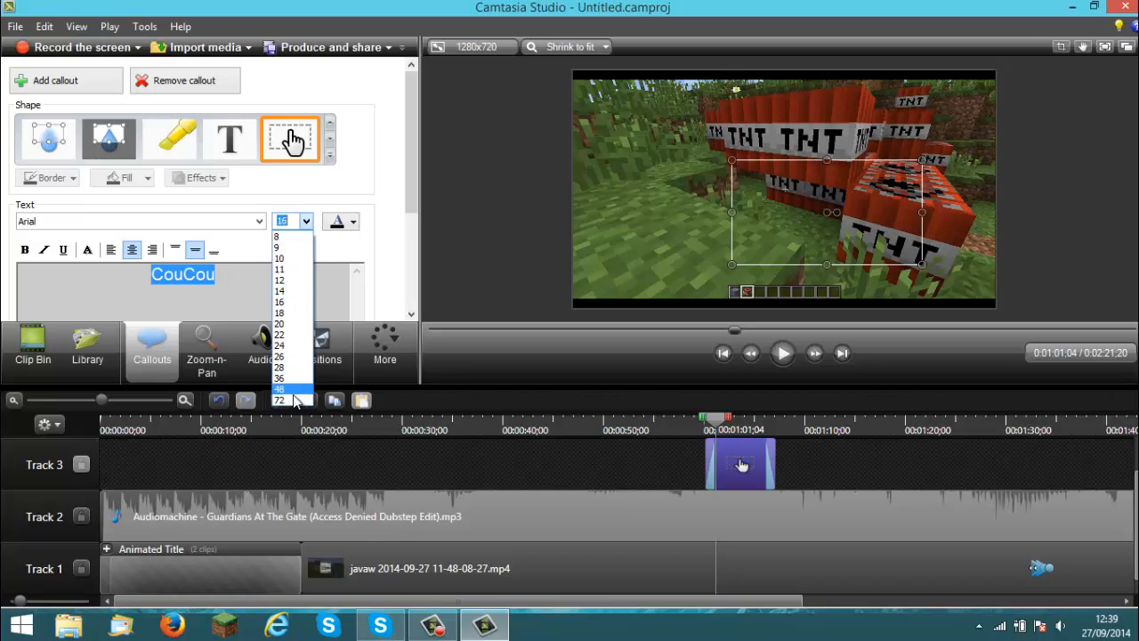
click(285, 407)
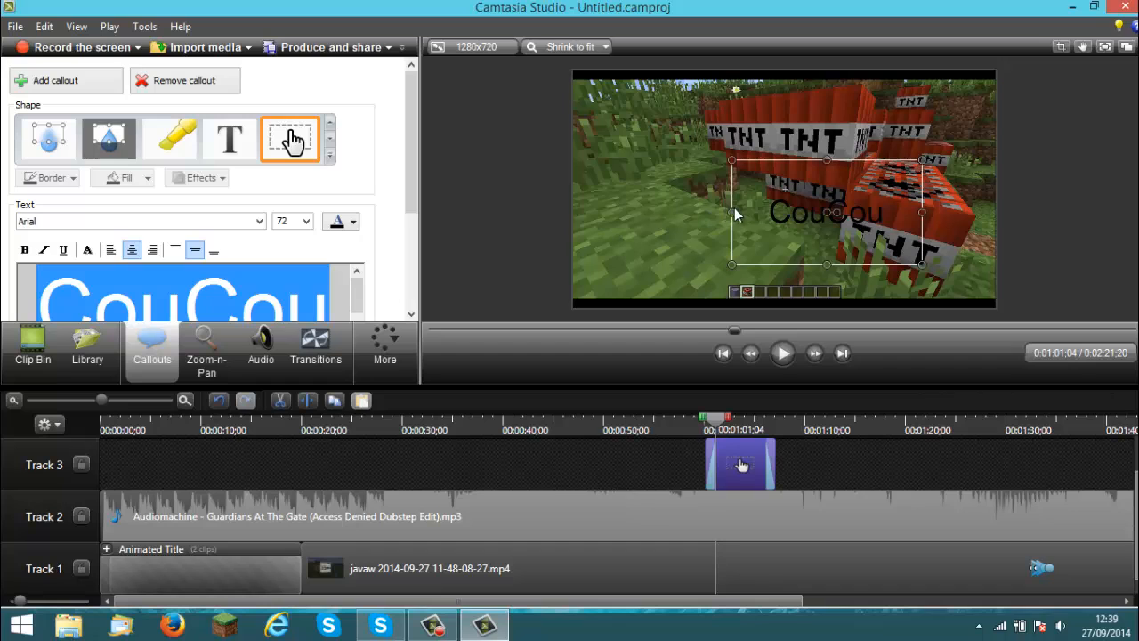
drag(734, 213, 667, 218)
drag(744, 169, 744, 119)
drag(839, 197, 900, 199)
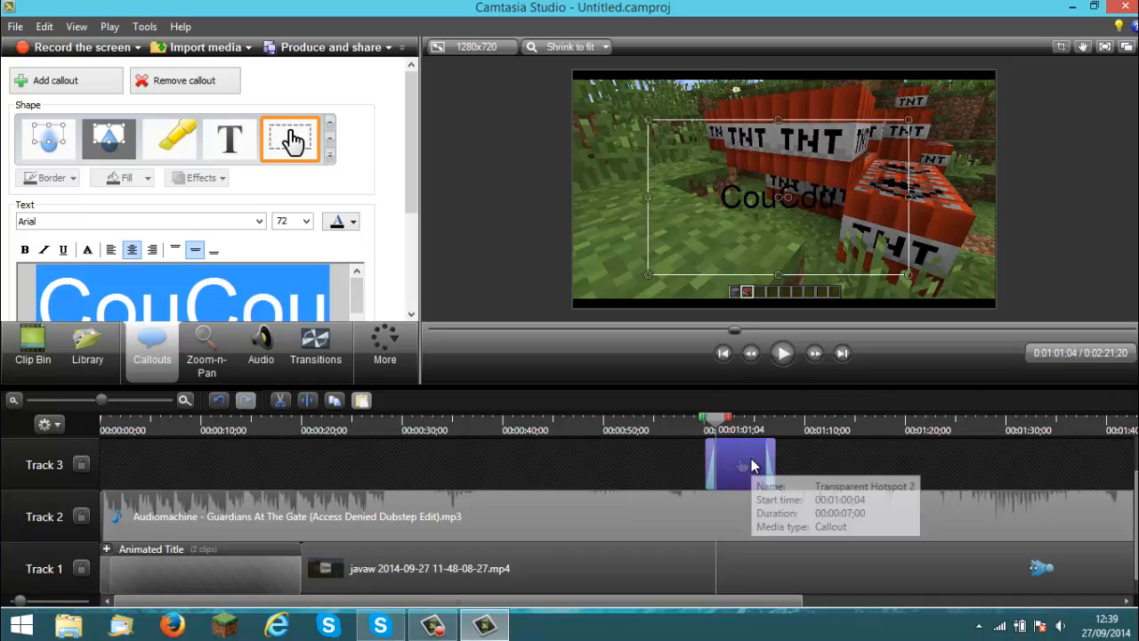
Trim the "CouCou" callout on Track 3 to about 3 seconds, starting at 0:01:01;04, and preview it.
click(752, 460)
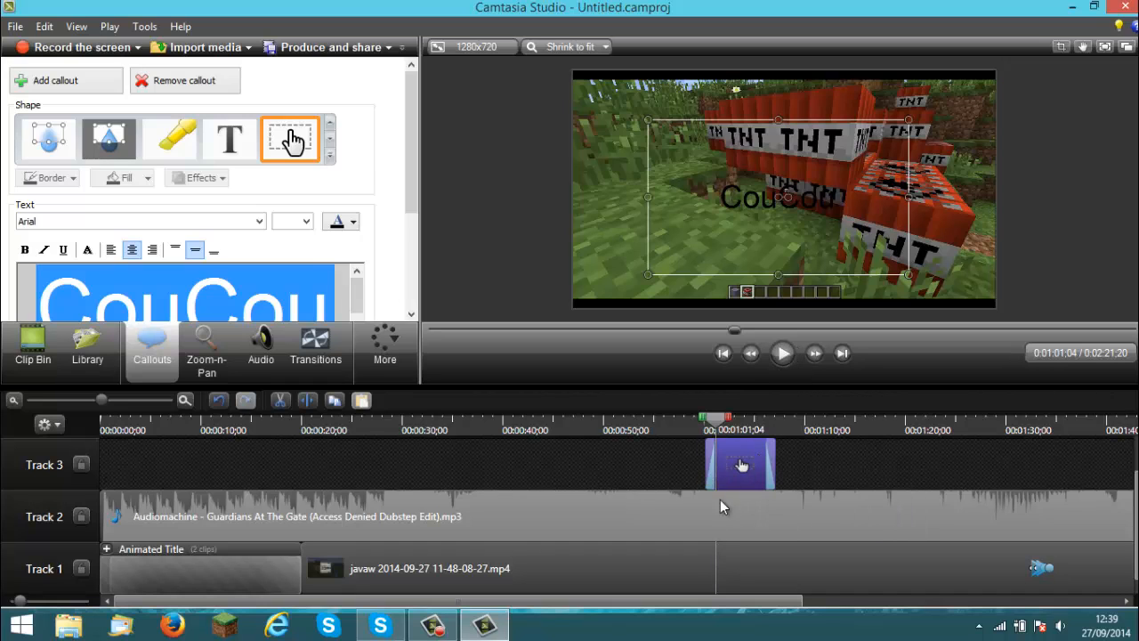
right_click(753, 460)
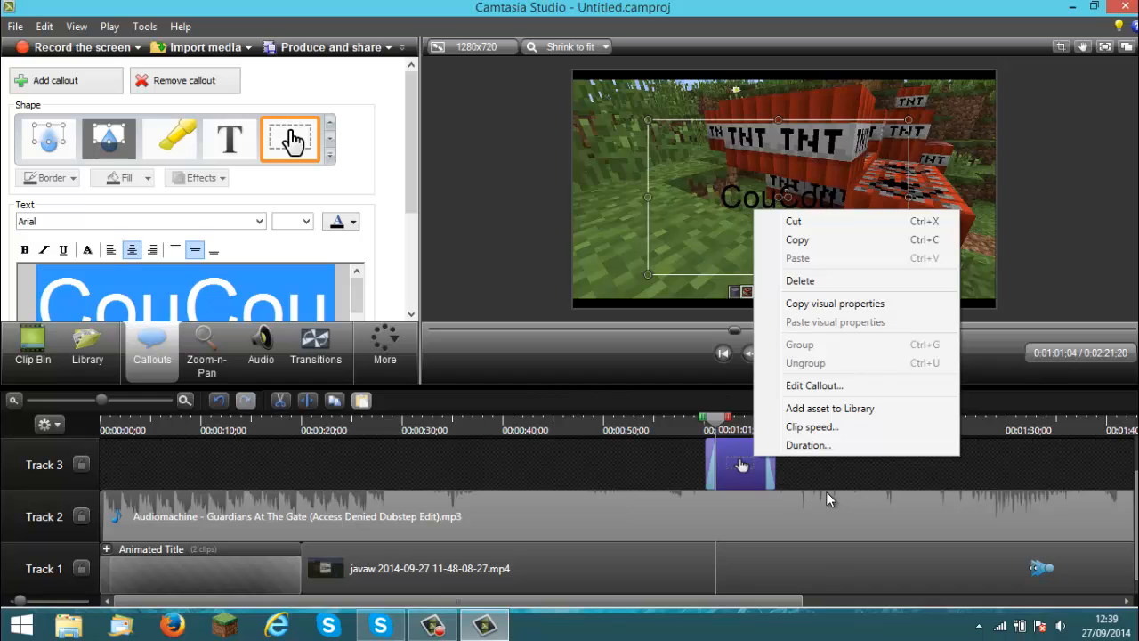
click(809, 489)
drag(771, 467, 1031, 461)
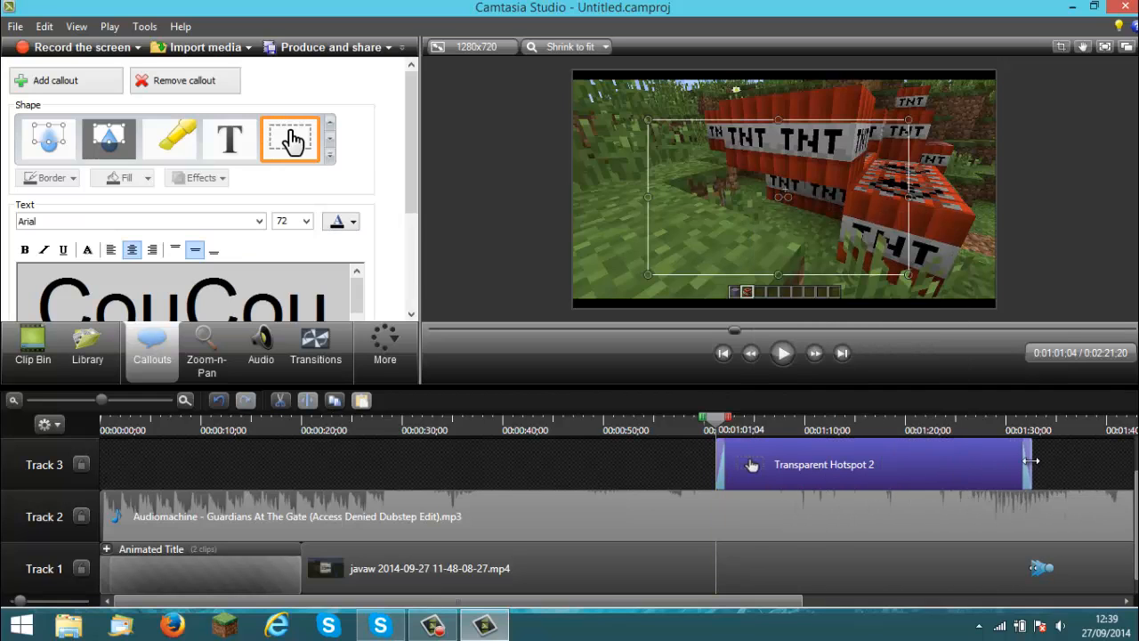
mouse_move(716, 457)
mouse_down()
mouse_move(178, 458)
mouse_move(696, 461)
mouse_up()
drag(743, 551, 1004, 552)
drag(1018, 468, 722, 487)
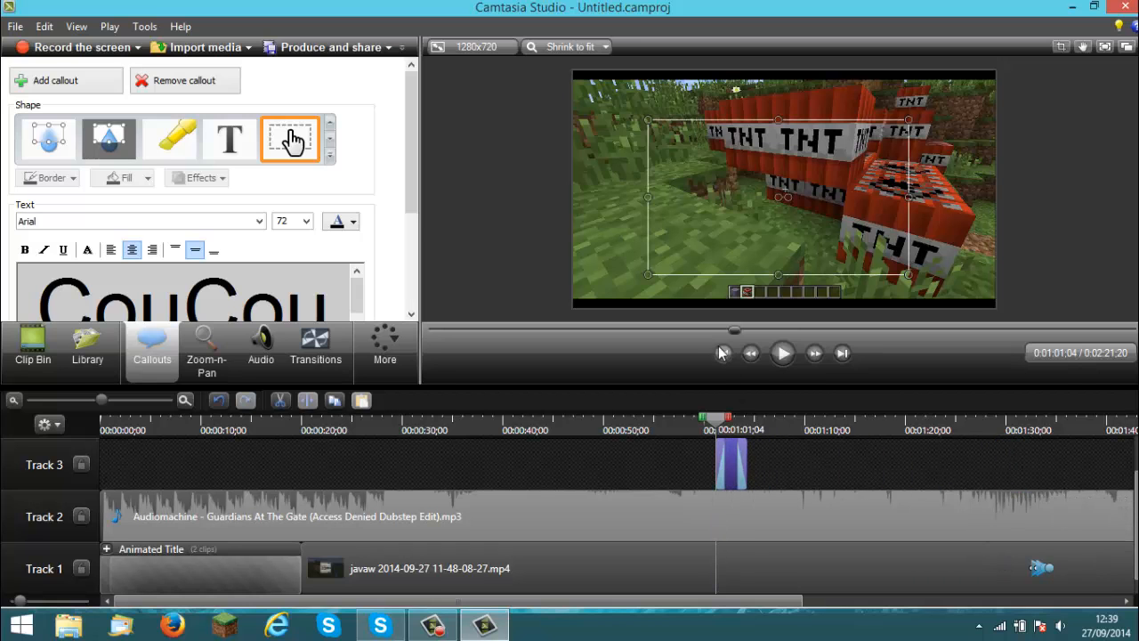
click(778, 358)
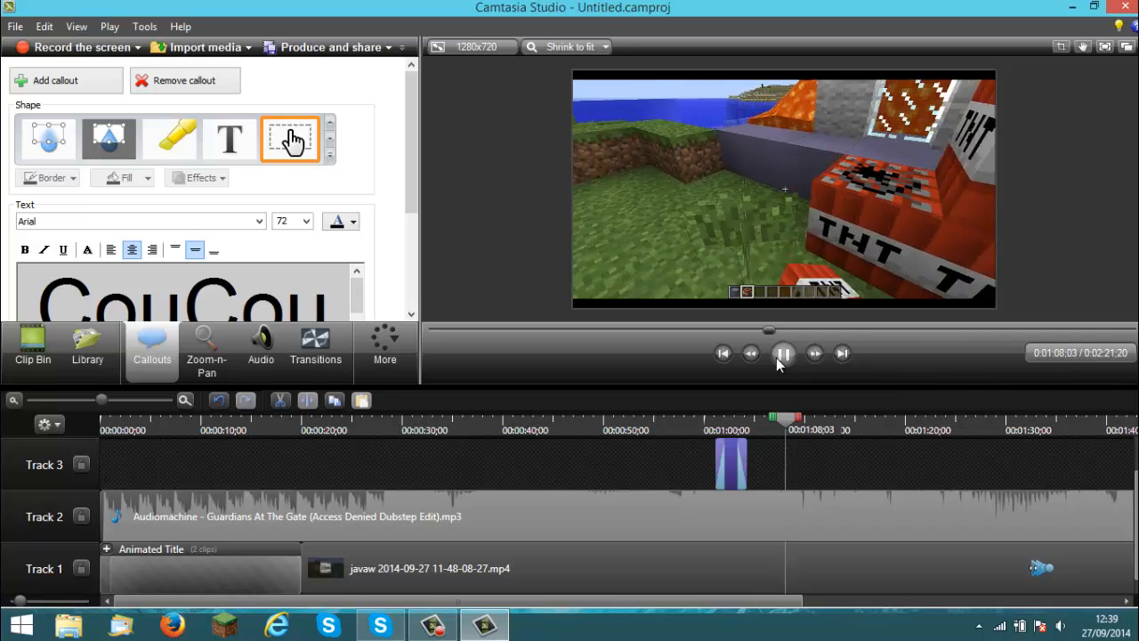
click(779, 356)
Add a Circle reveal transition to the start of the Animated Title on Track 1.
mouse_move(412, 171)
mouse_down()
mouse_move(410, 266)
mouse_move(436, 182)
mouse_move(412, 161)
mouse_up()
click(260, 342)
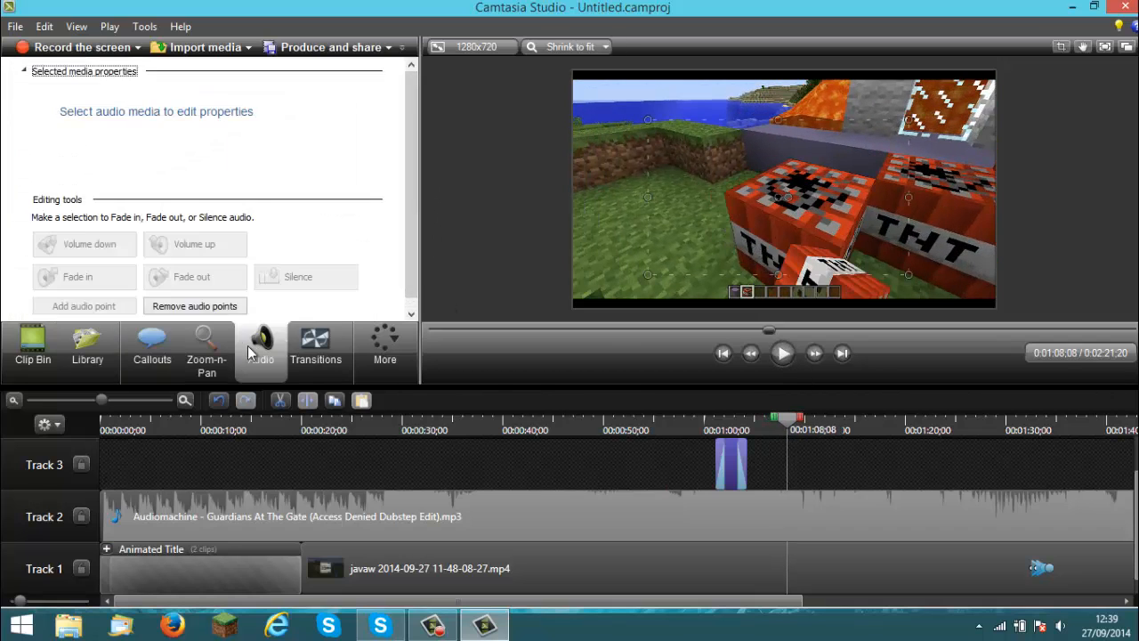
click(315, 343)
click(227, 216)
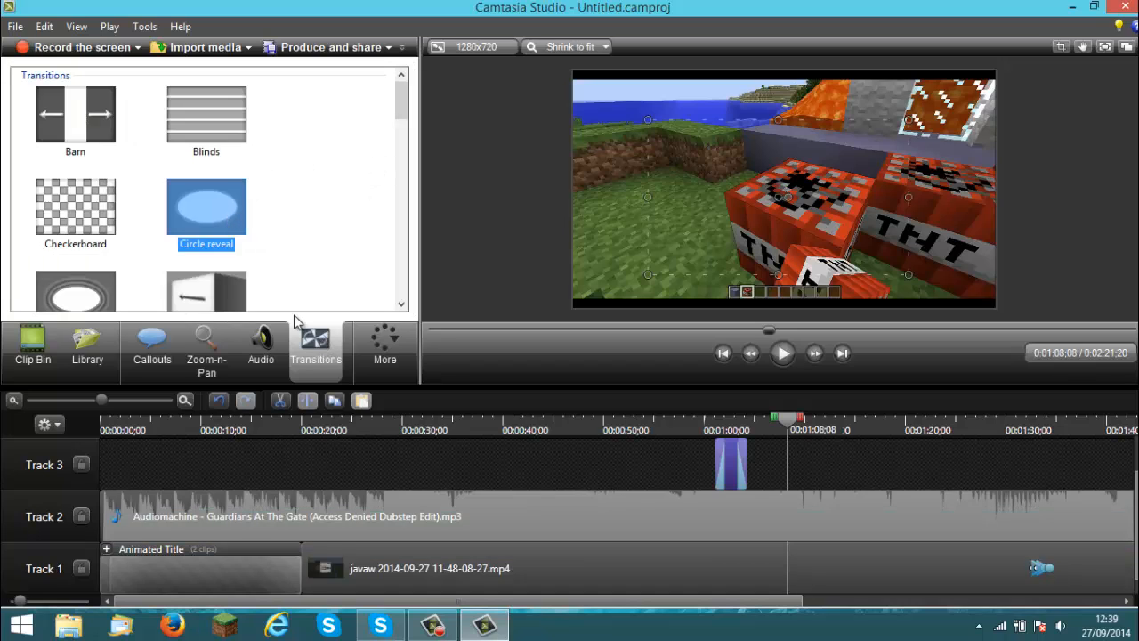
drag(223, 198, 142, 470)
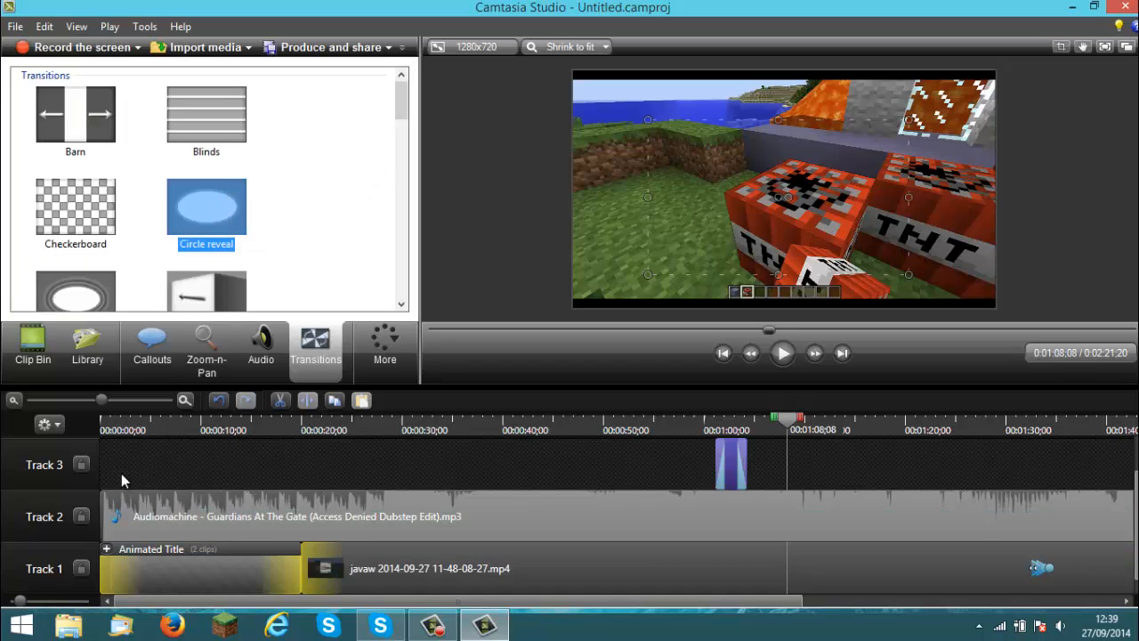
drag(213, 234, 114, 505)
drag(151, 561, 164, 575)
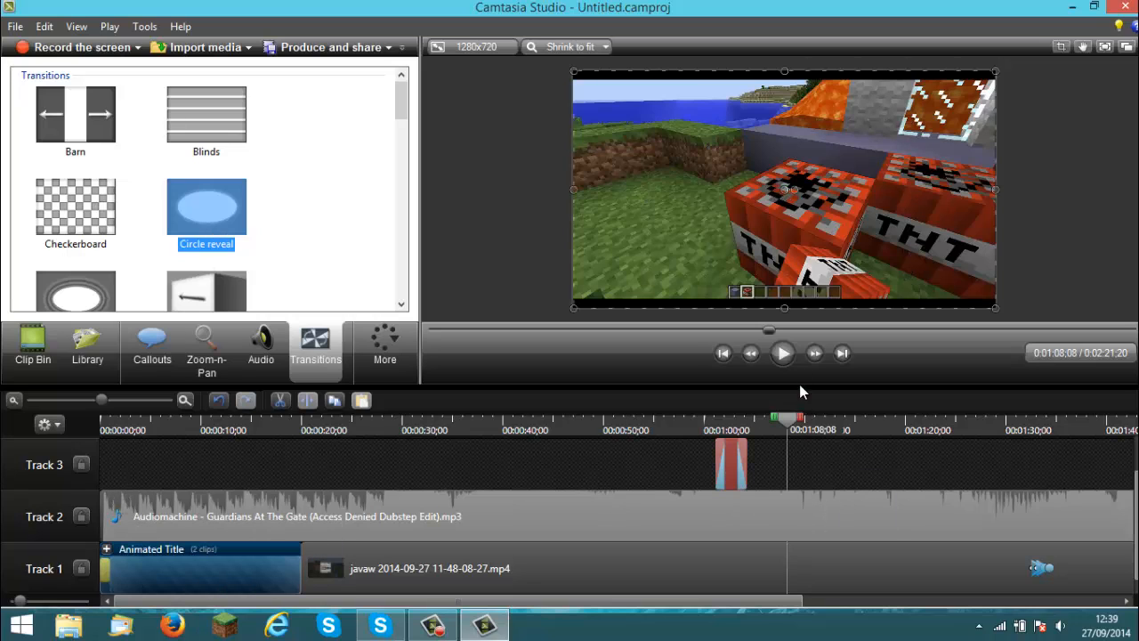
Preview the intro transition from the beginning and the Minecraft clip at around 0:00:30.
drag(786, 418, 51, 491)
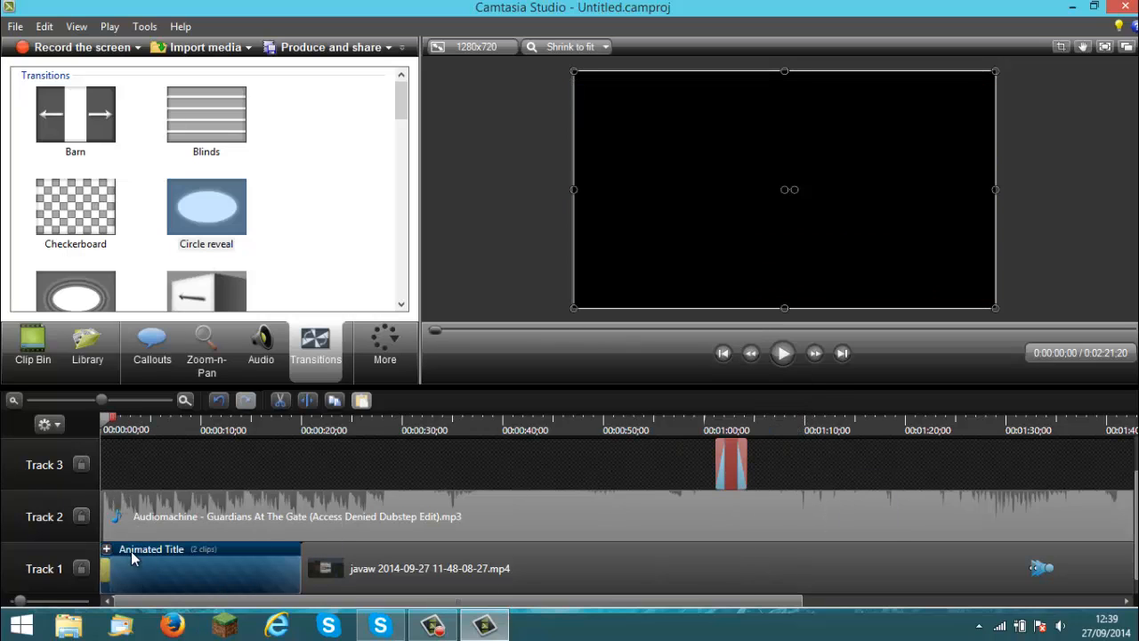
click(788, 358)
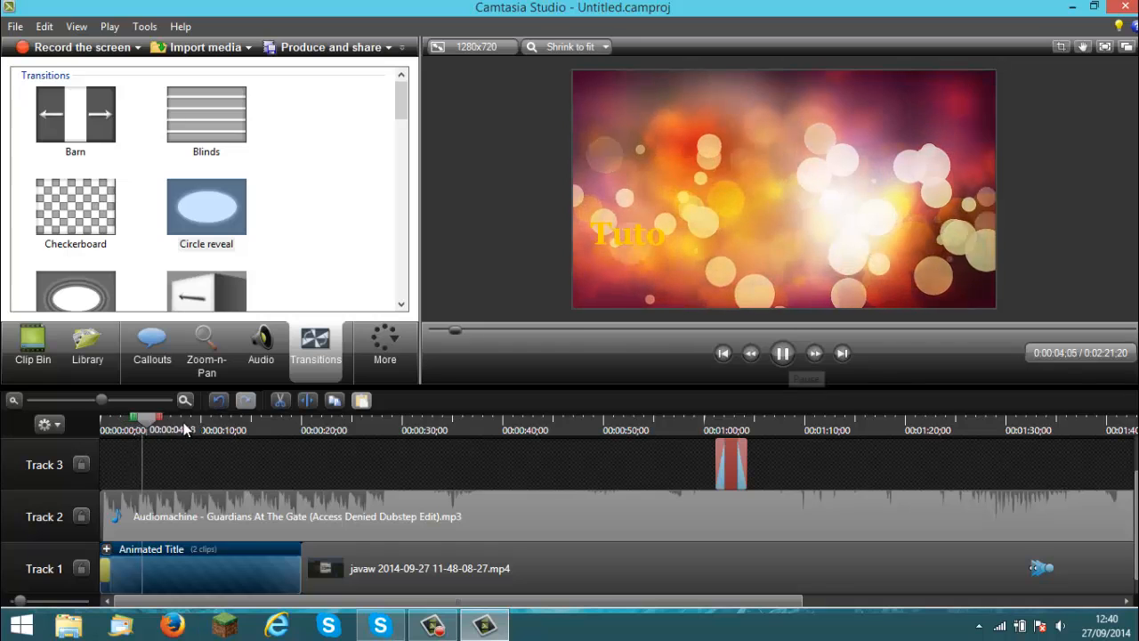
click(402, 418)
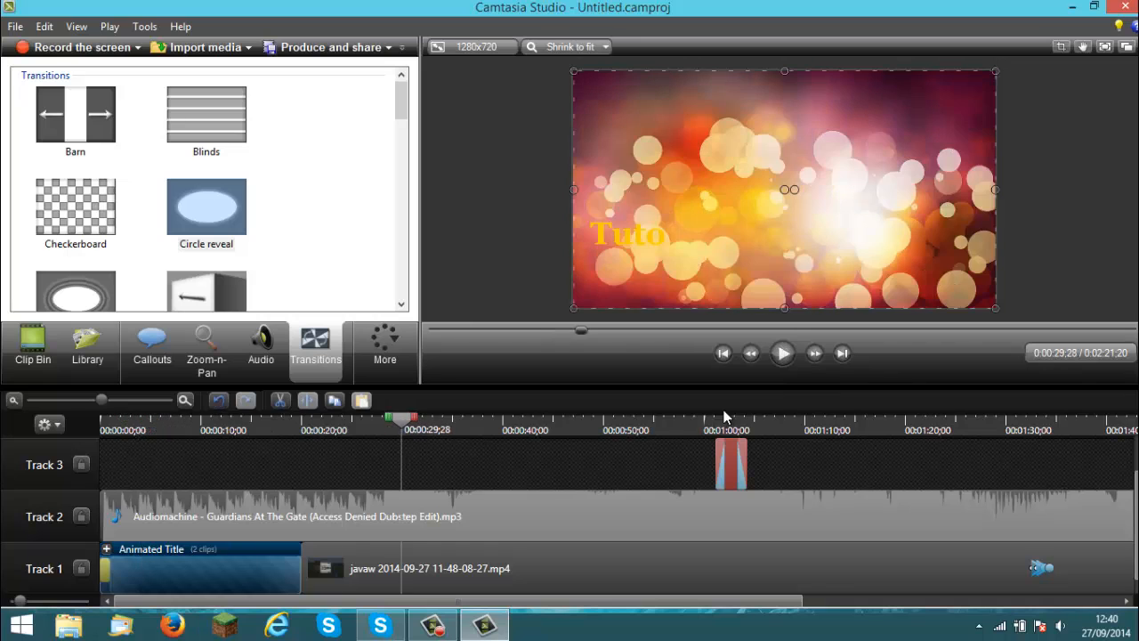
click(783, 360)
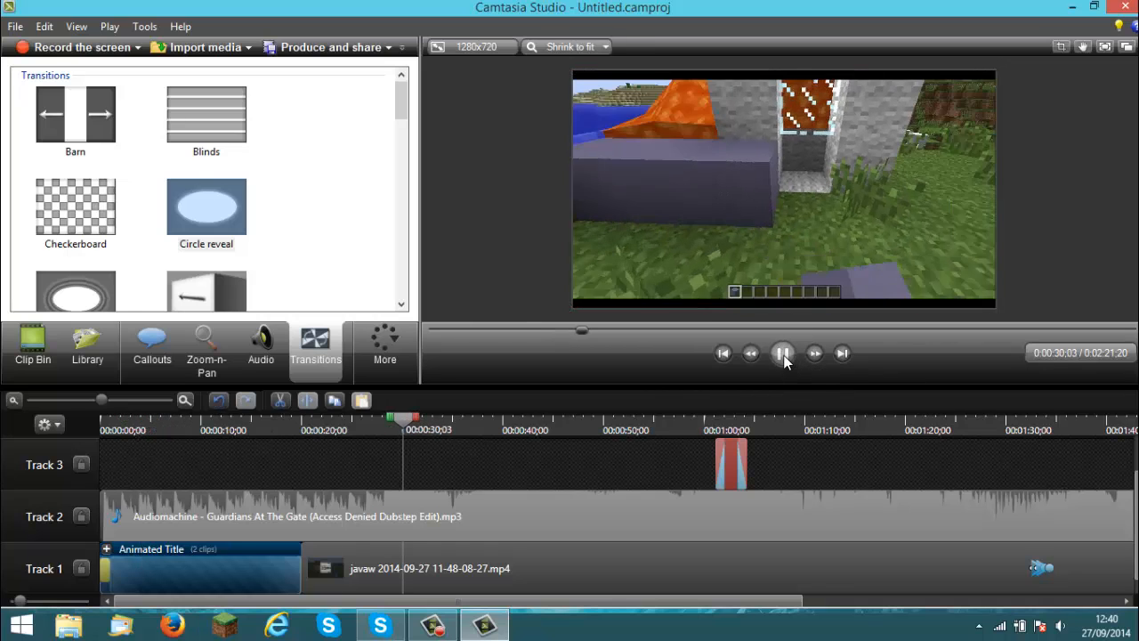
click(784, 360)
Look through the callout, zoom-n-pan, audio, transition and additional editing tools.
click(163, 350)
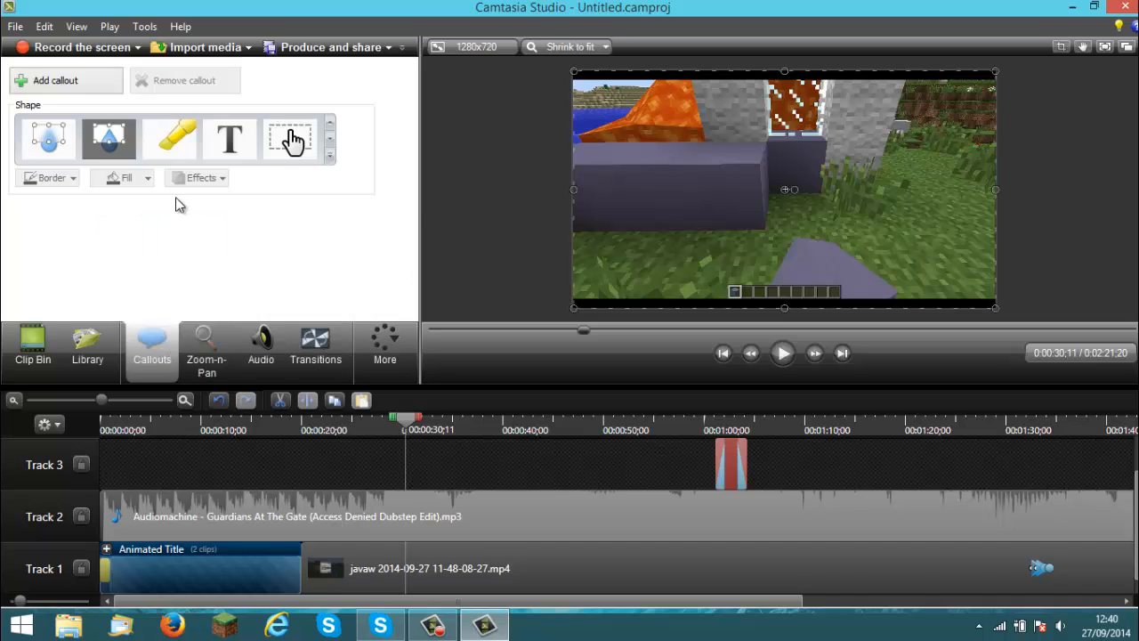
click(207, 347)
click(261, 347)
click(315, 342)
click(375, 339)
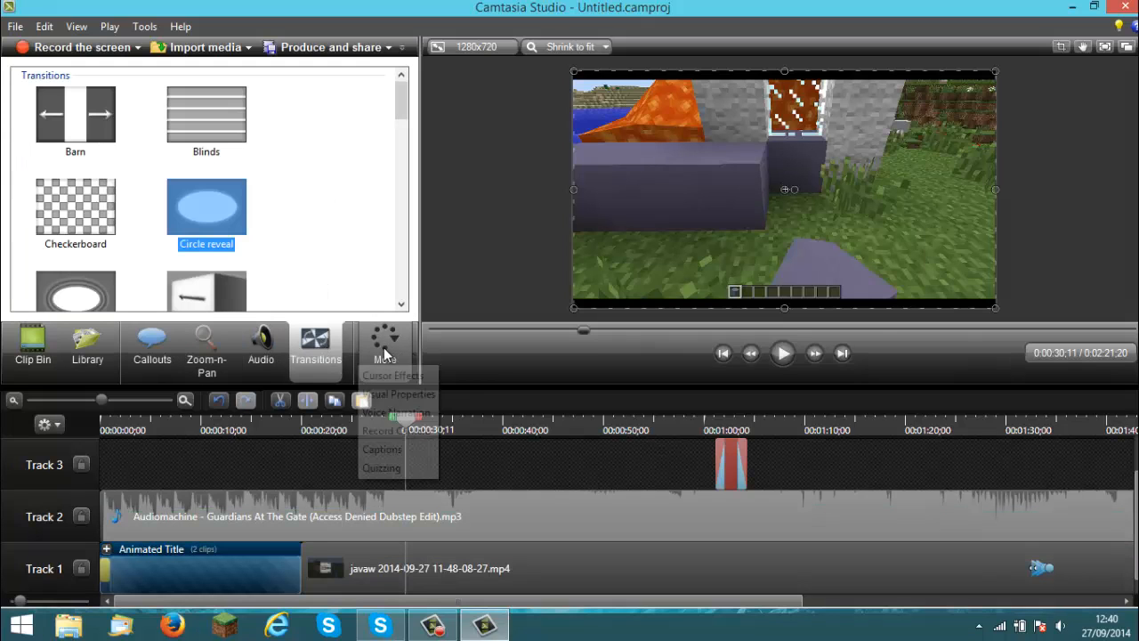
click(246, 337)
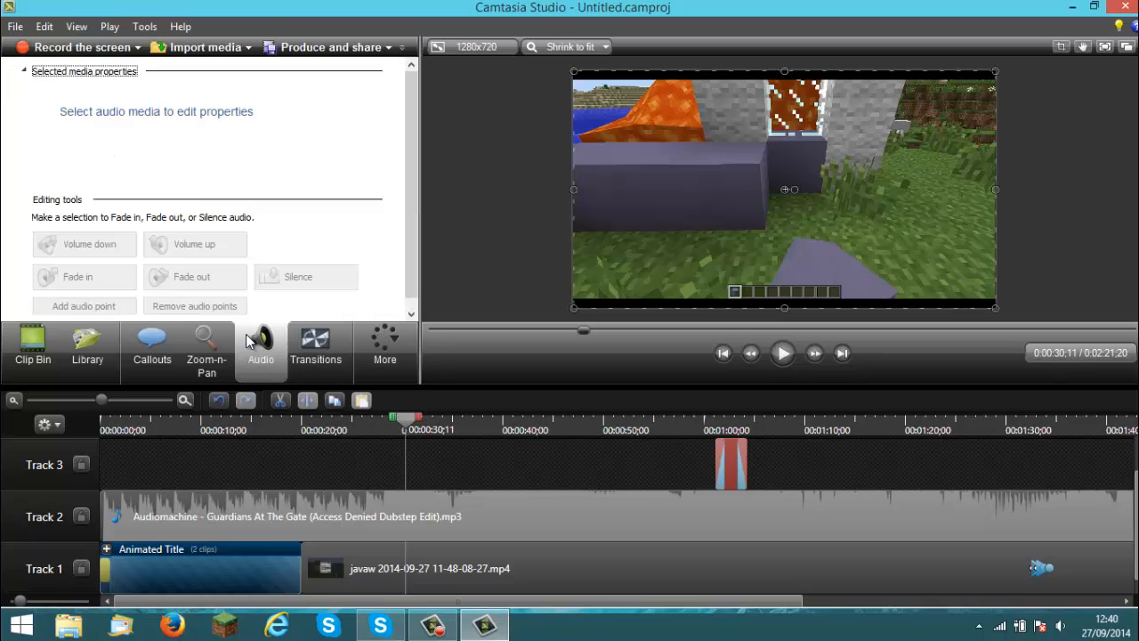
click(206, 339)
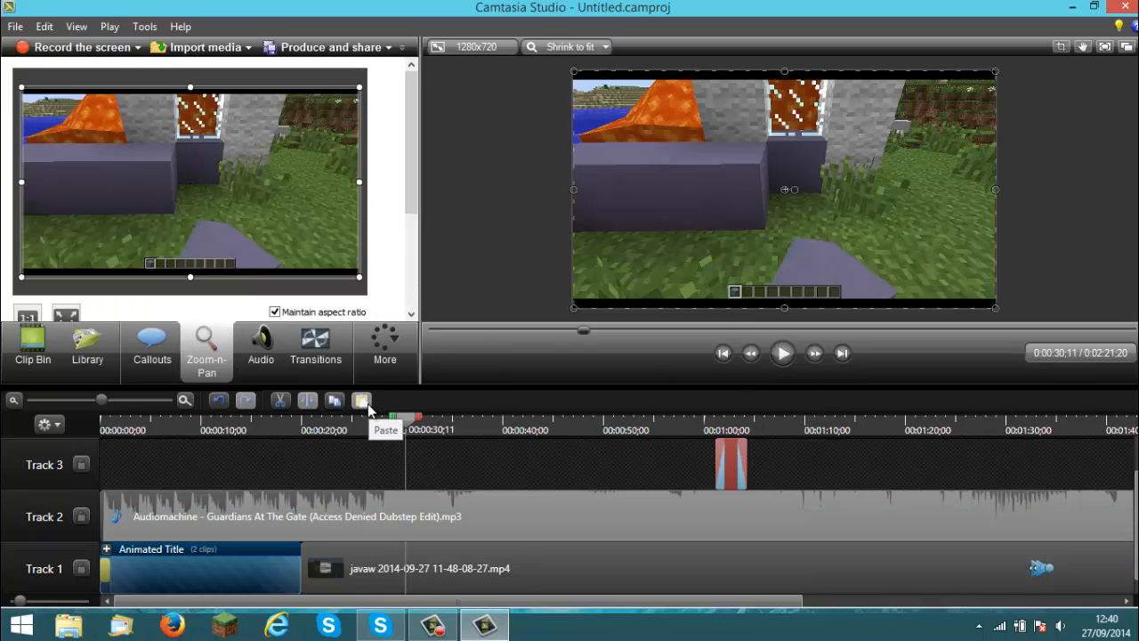
drag(49, 605, 2, 605)
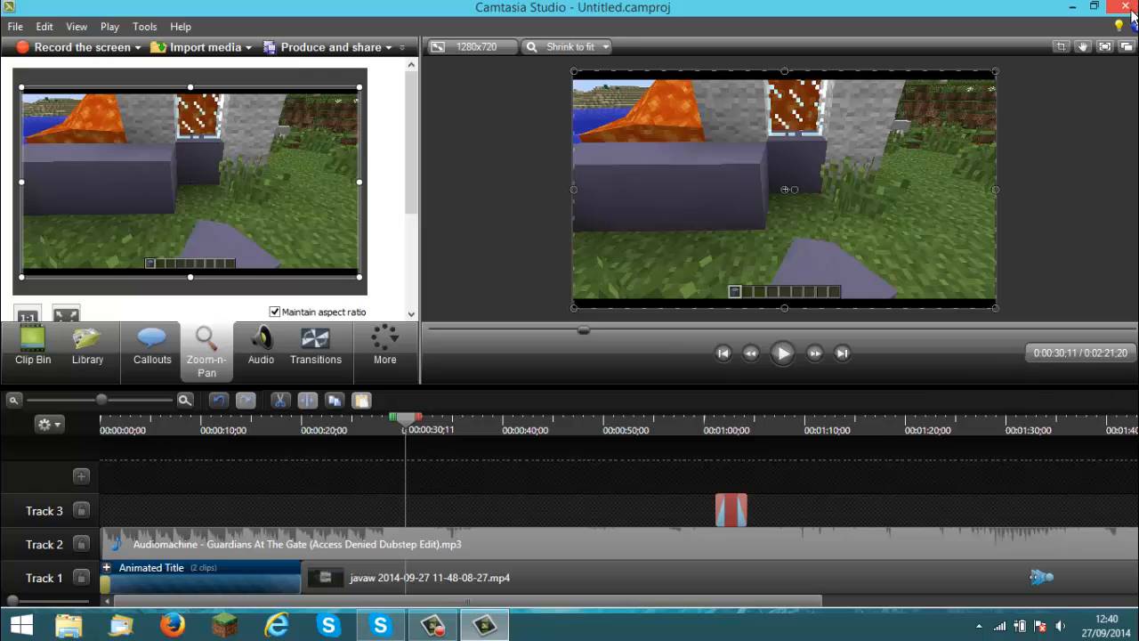
click(771, 356)
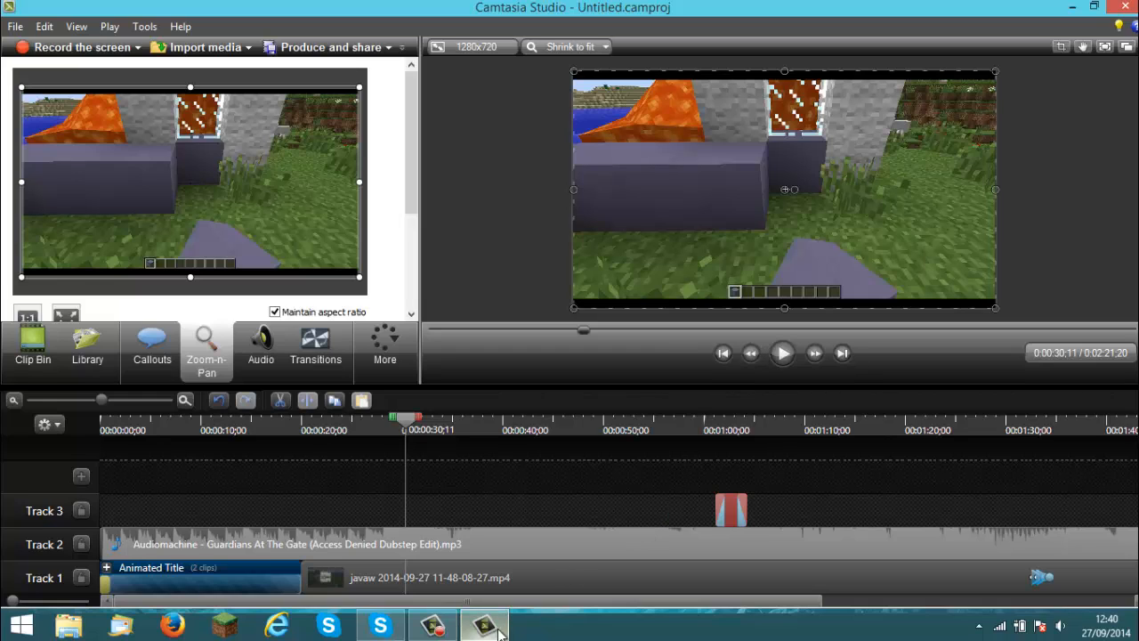
click(433, 626)
click(1096, 545)
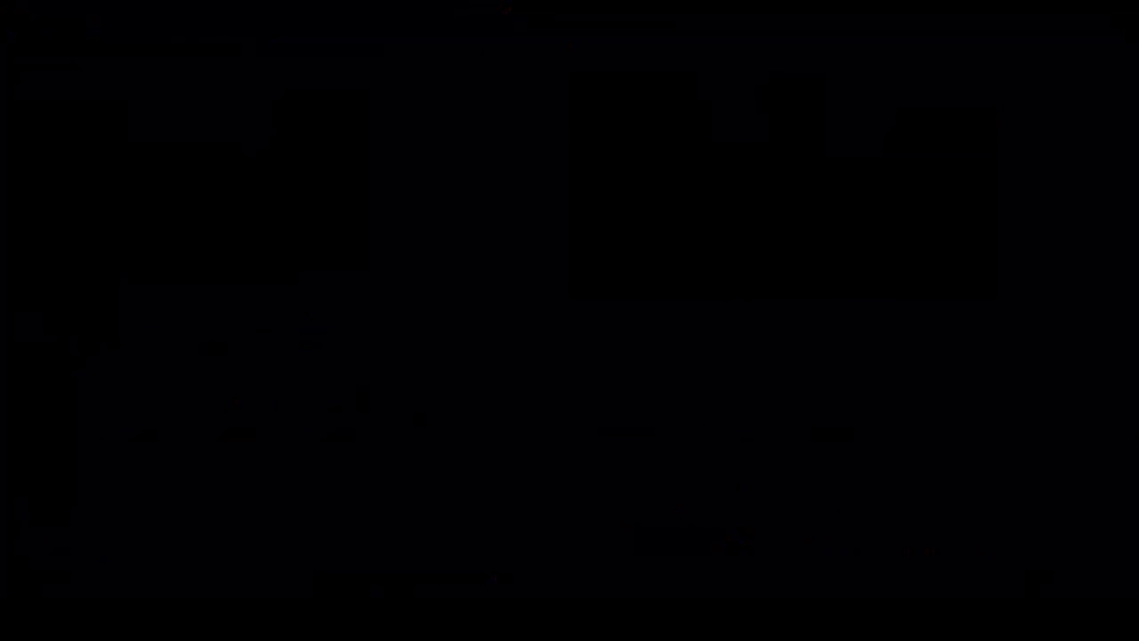